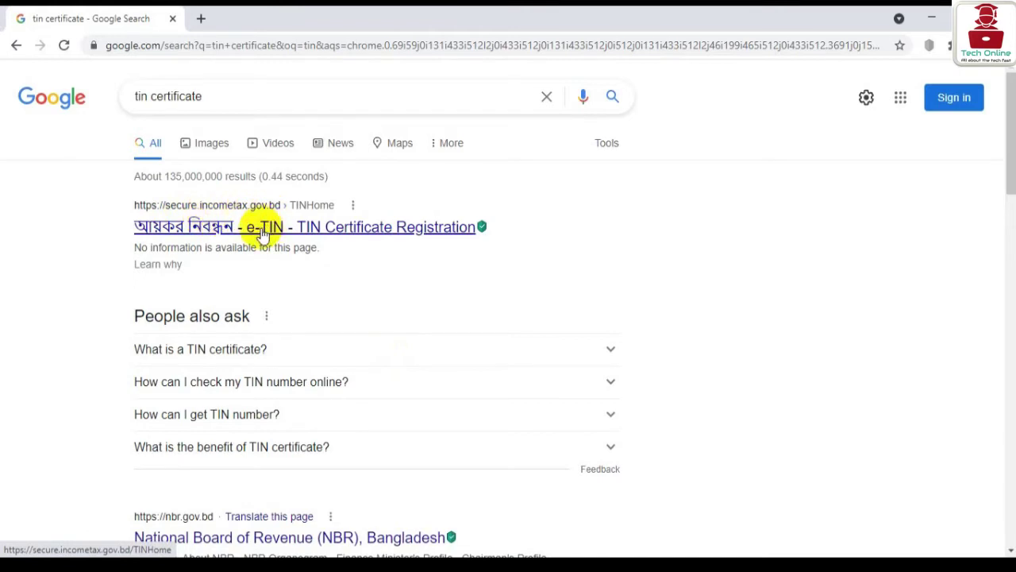
Go to the secure.incometax.gov.bd e-TIN site and bring up its Register form for new taxpayers
left_click(262, 230)
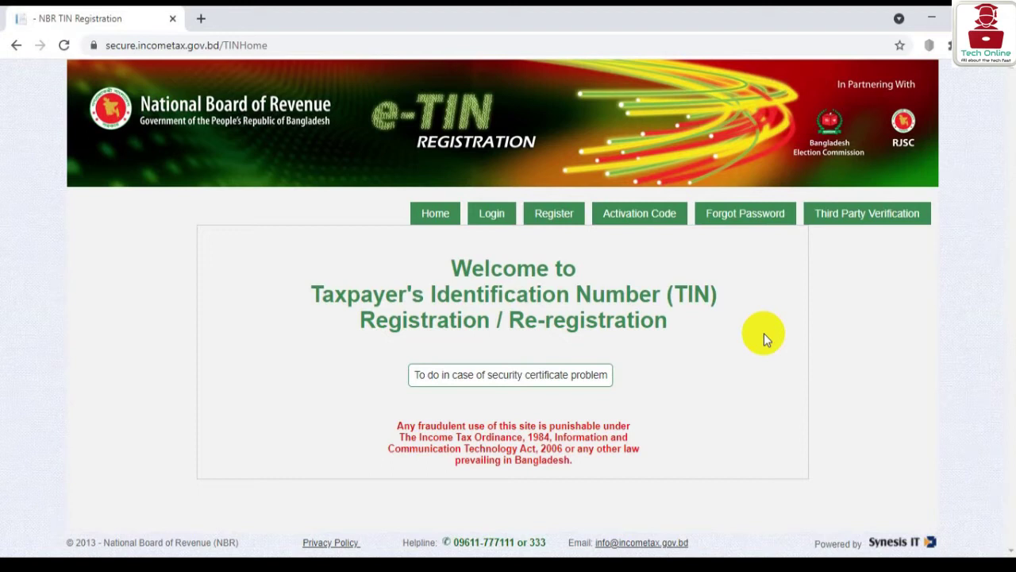
left_click(559, 219)
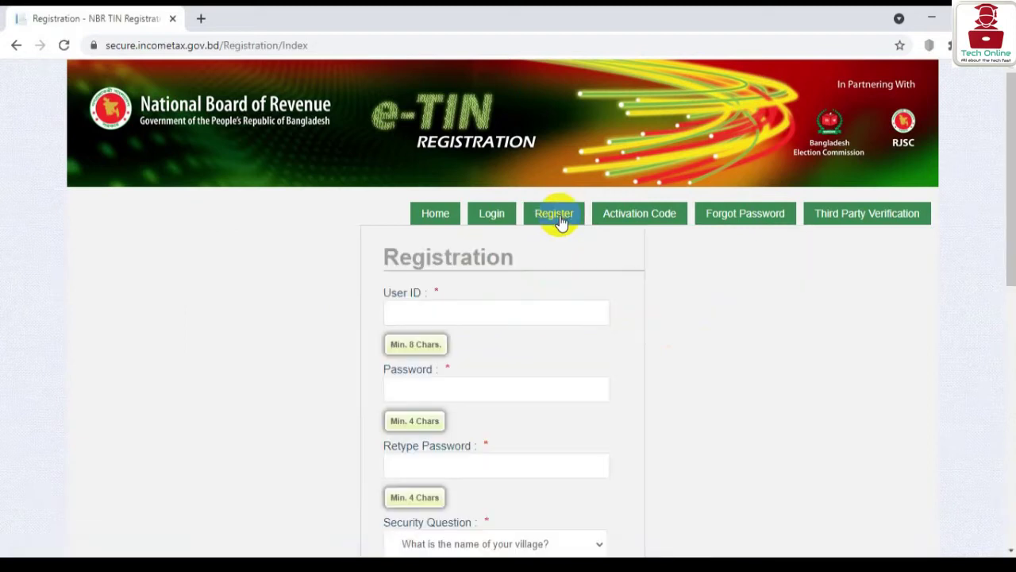
Enter a user ID, then the account password and the same password again to confirm
left_click(483, 312)
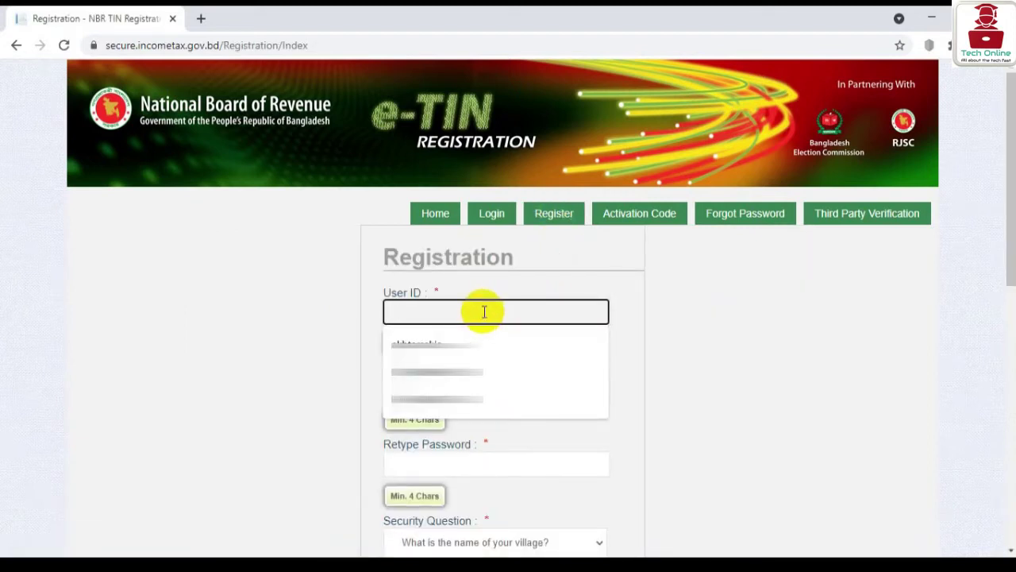
type("tec")
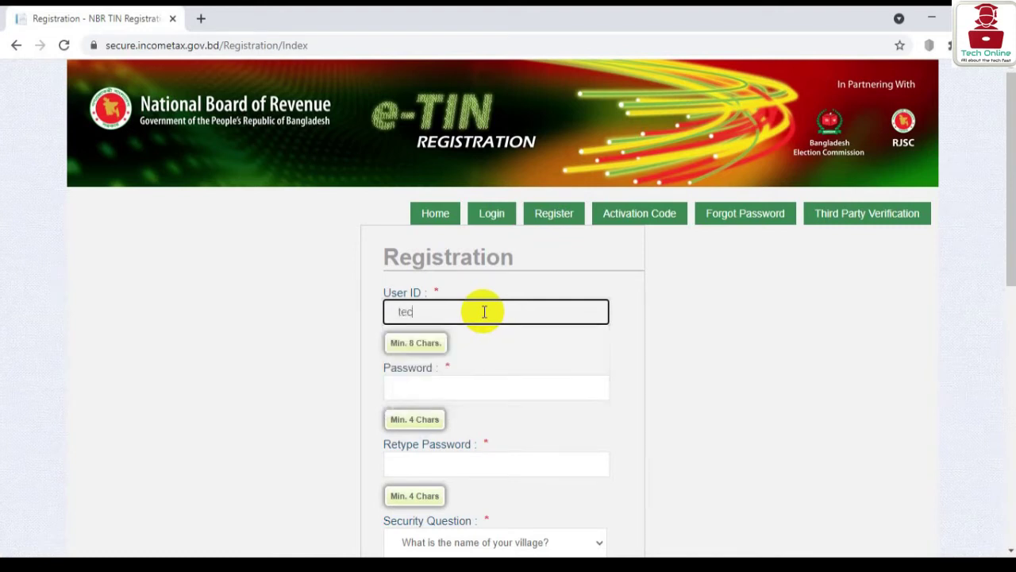
type("honline")
left_click(450, 387)
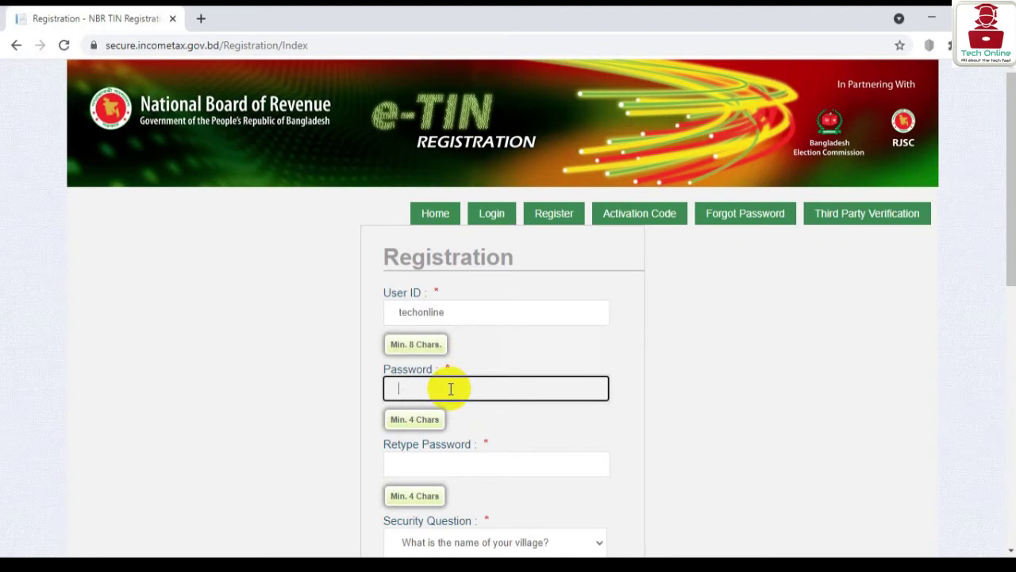
type("********")
left_click(425, 467)
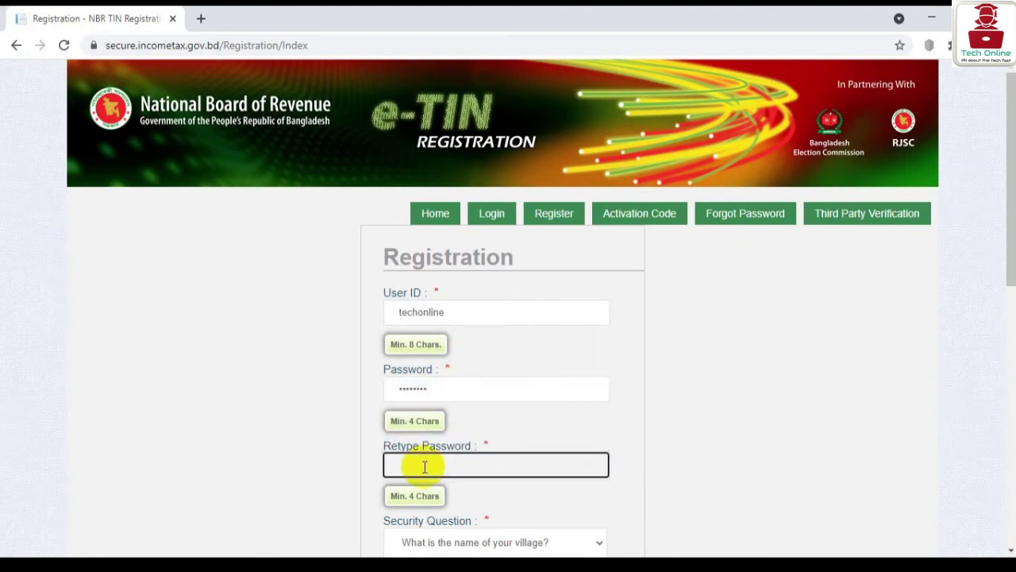
type("********")
Choose 'What is your favorite color?' as the security question
scroll(425, 467, "down", 2)
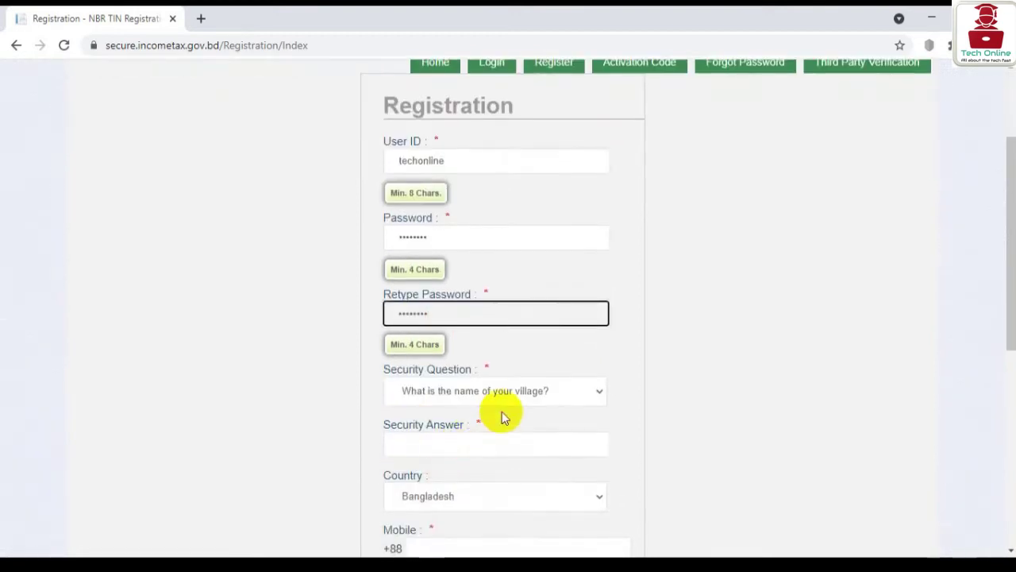
left_click(599, 396)
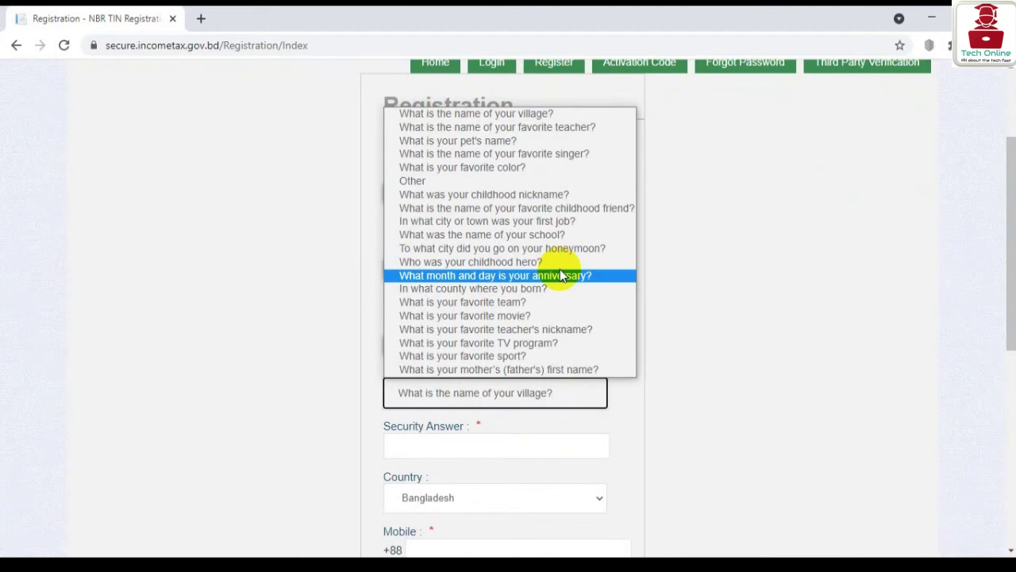
left_click(504, 167)
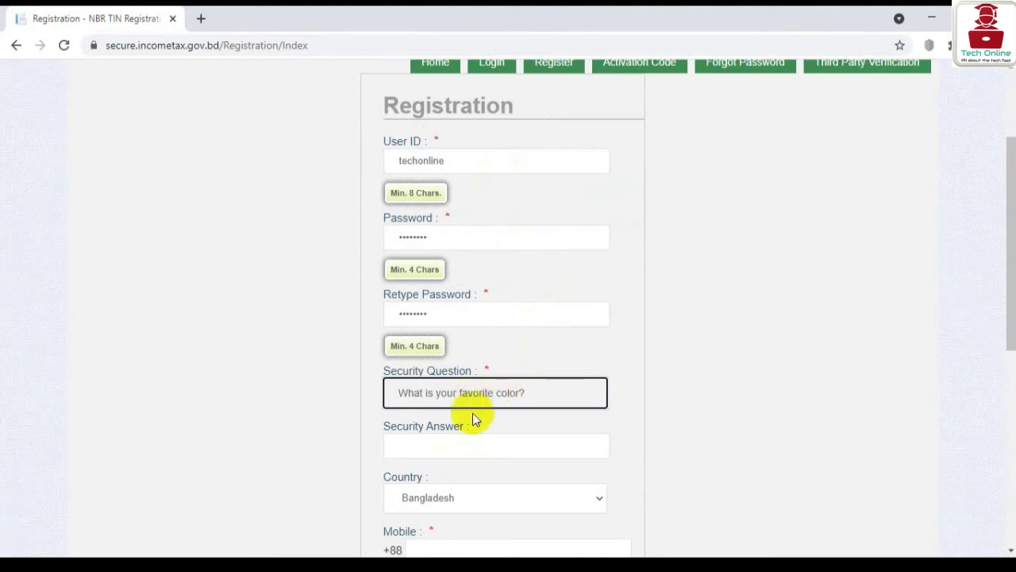
left_click(450, 447)
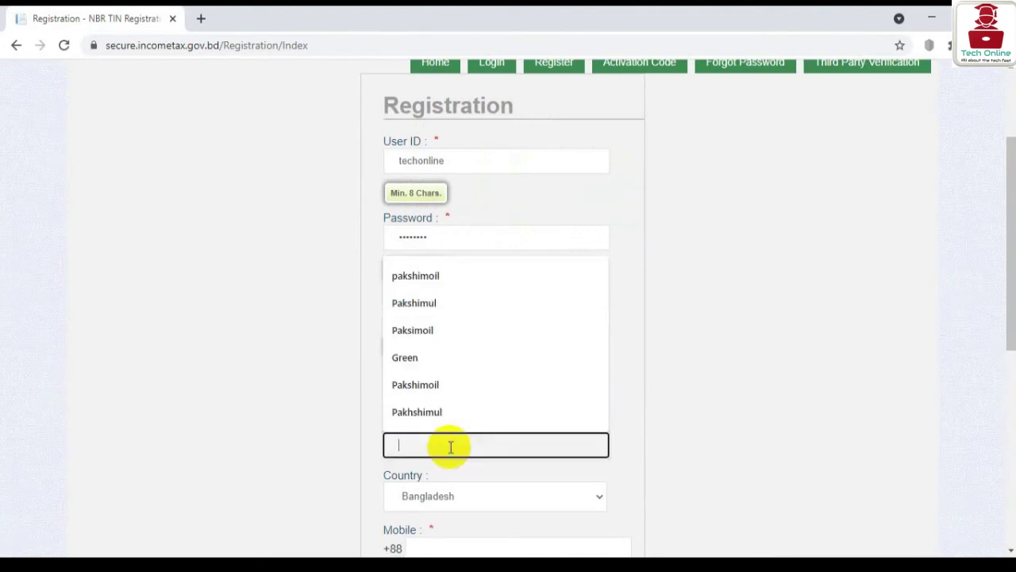
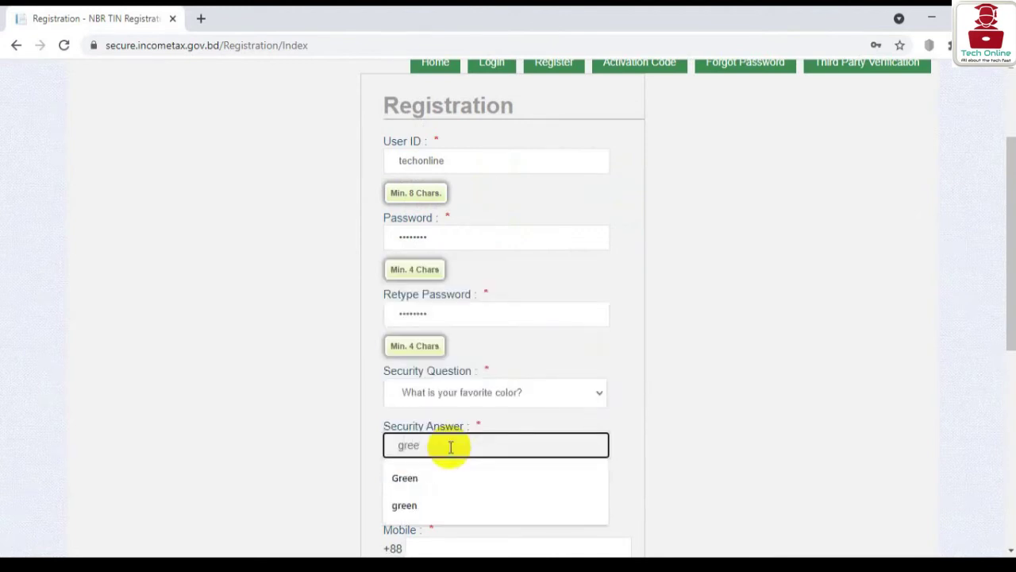
Enter the security answer, accepting the suggested autofill value
left_click(431, 473)
scroll(460, 453, "down", 2)
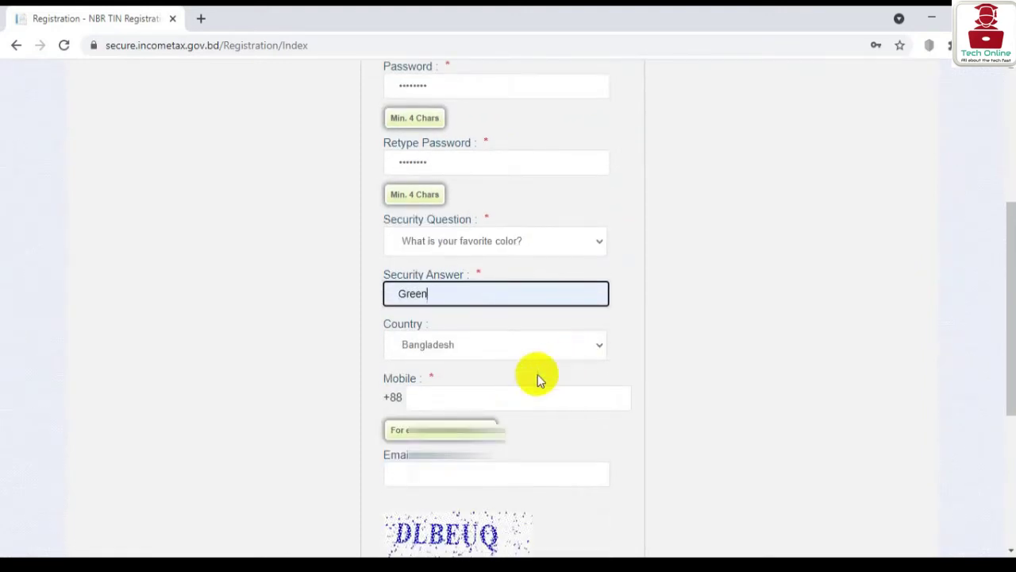
Fill in the mobile number and the e-mail address fields
left_click(455, 401)
scroll(455, 401, "down", 1)
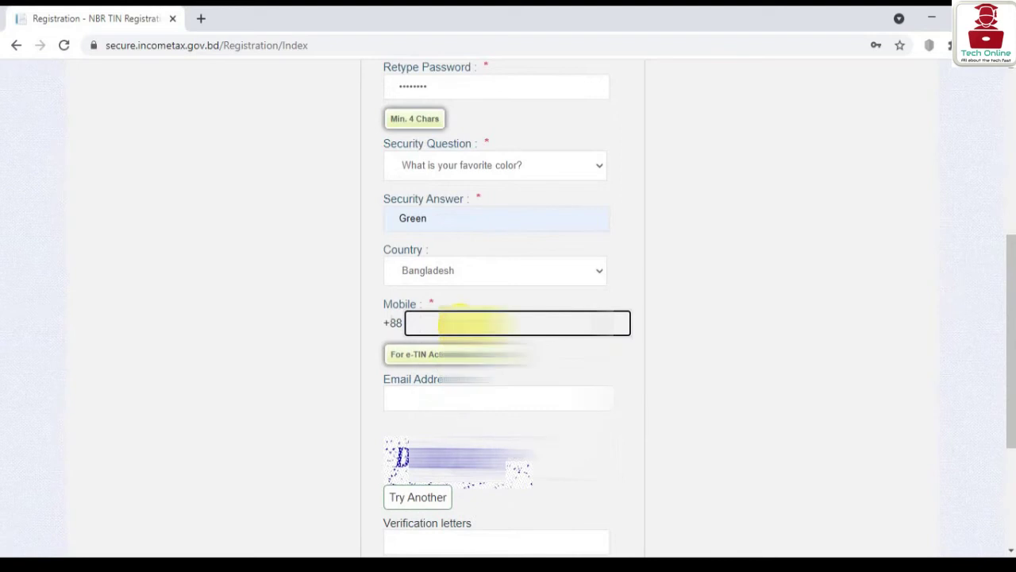
type("017")
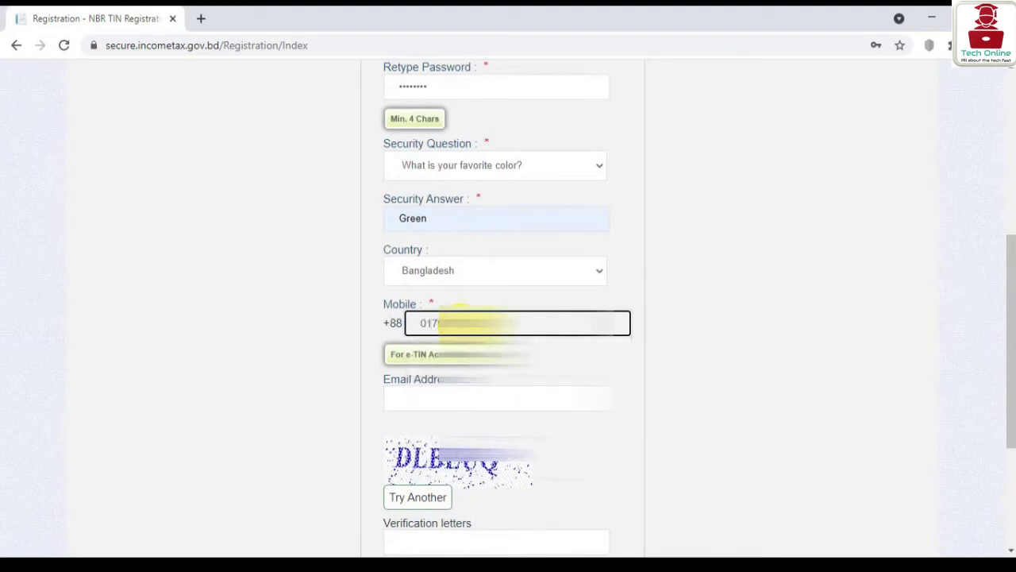
scroll(476, 324, "down", 1)
left_click(502, 329)
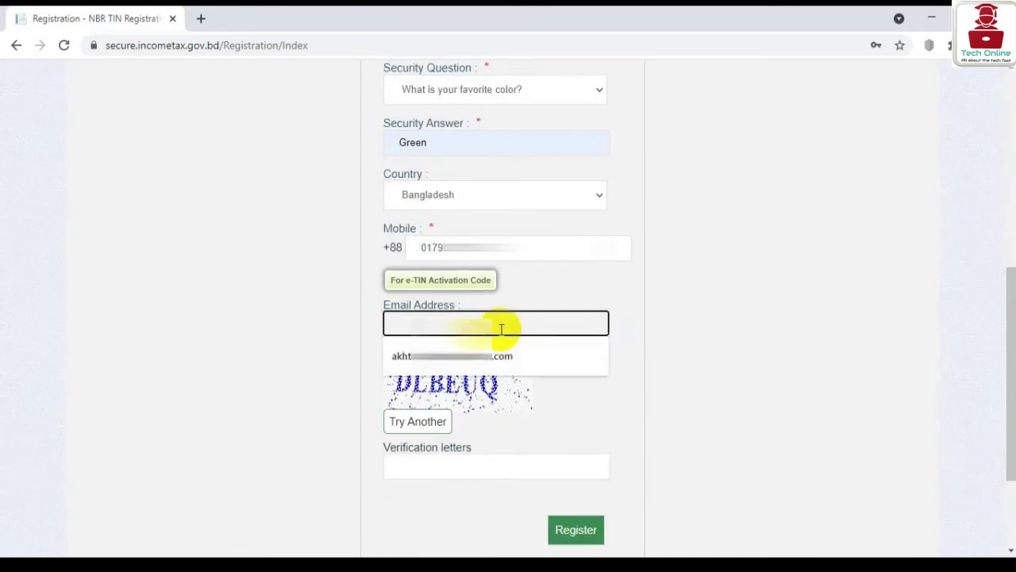
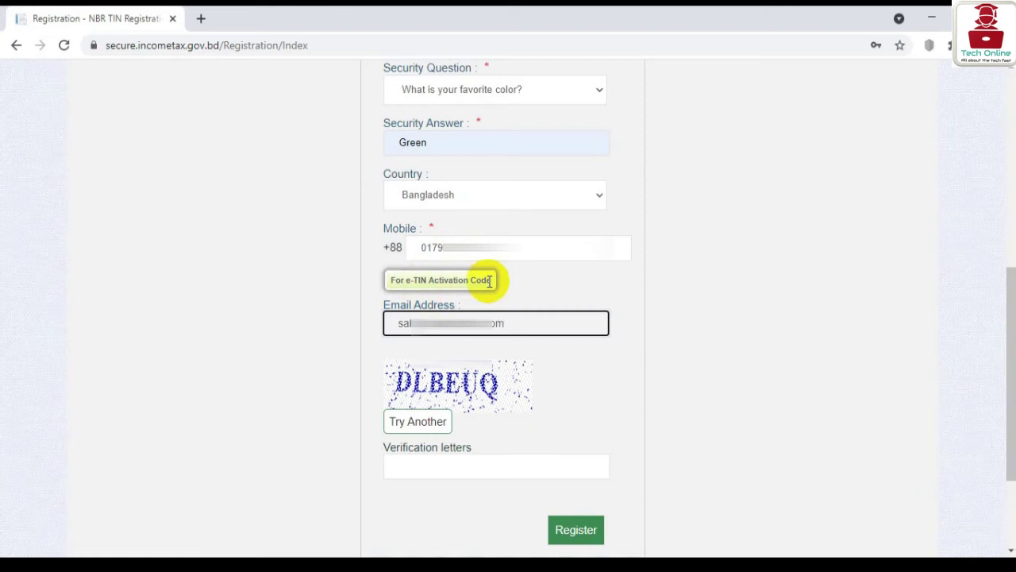
left_click(508, 467)
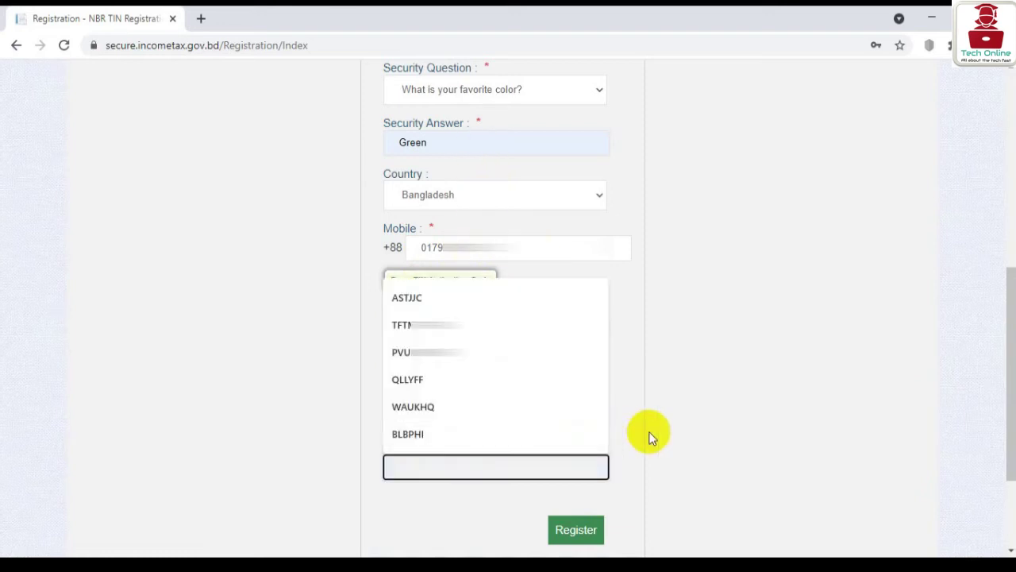
Request a new captcha with Try Another, enter its verification letters, and submit the registration
left_click(632, 435)
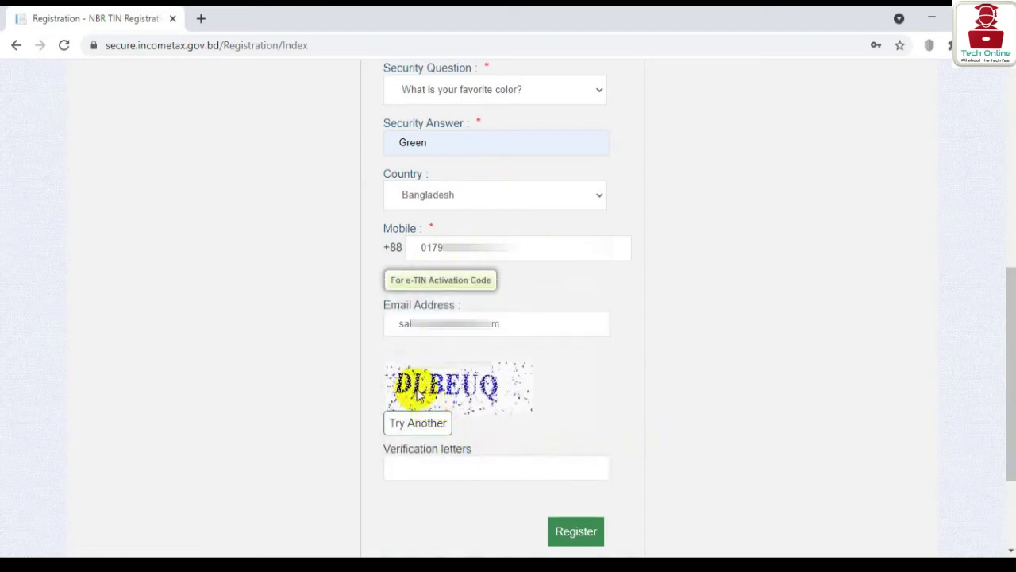
left_click(421, 422)
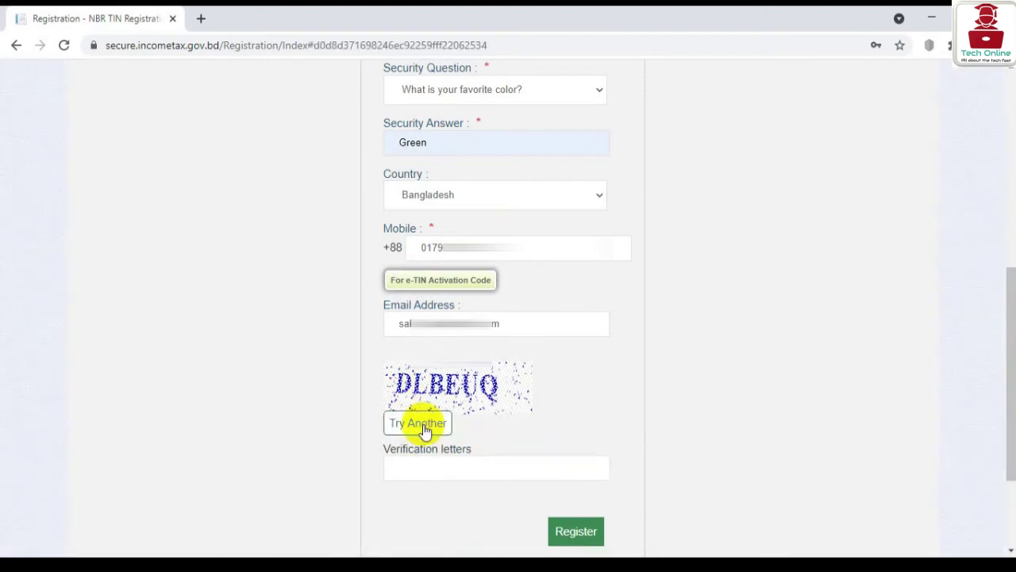
left_click(431, 466)
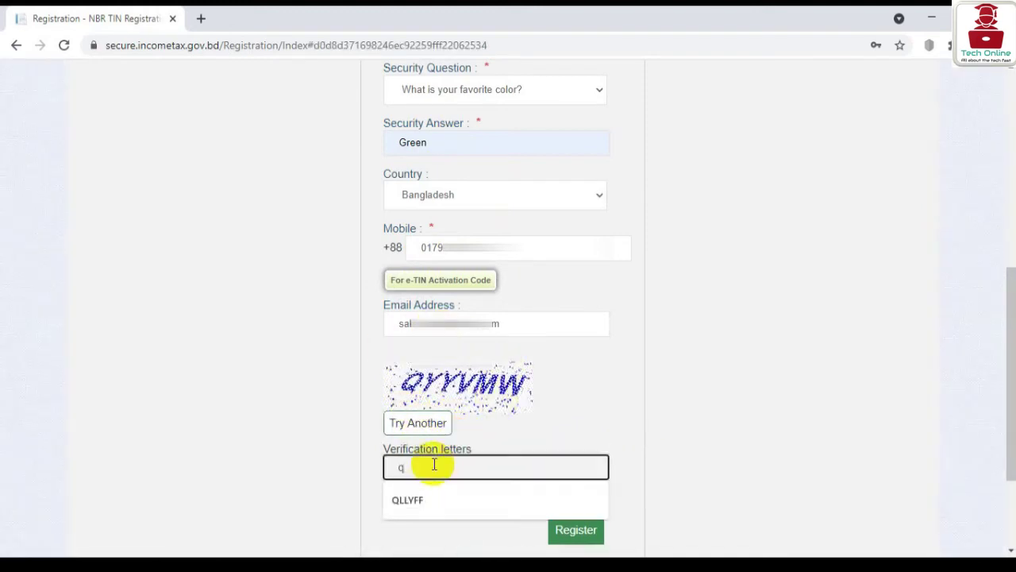
type("QYY")
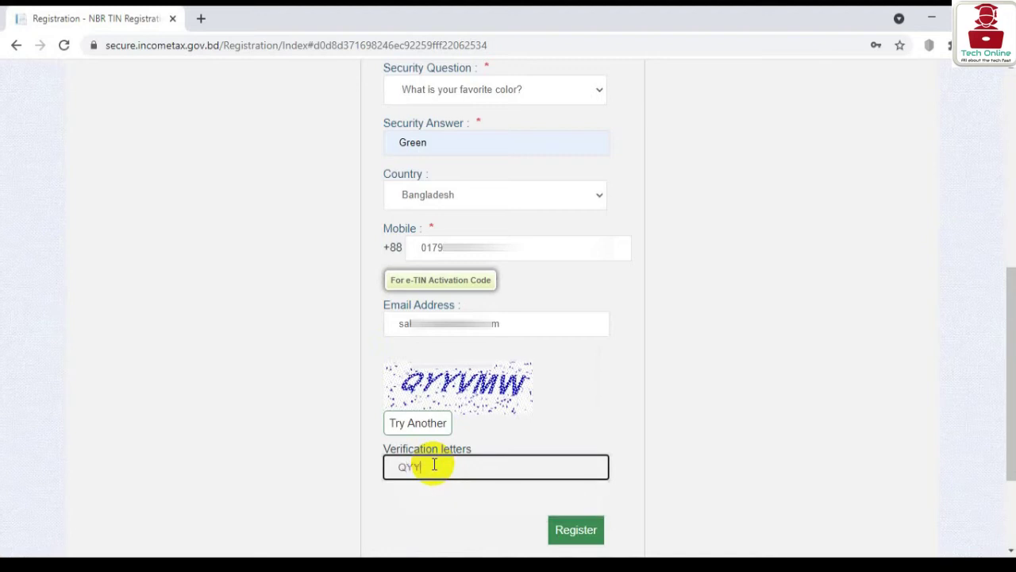
type("VMW")
scroll(434, 466, "down", 1)
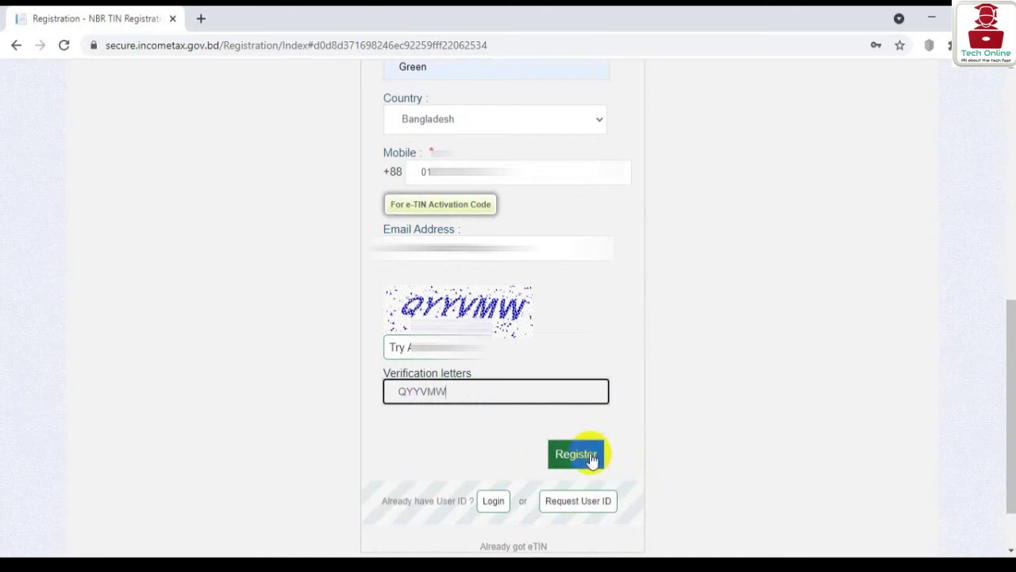
left_click(577, 458)
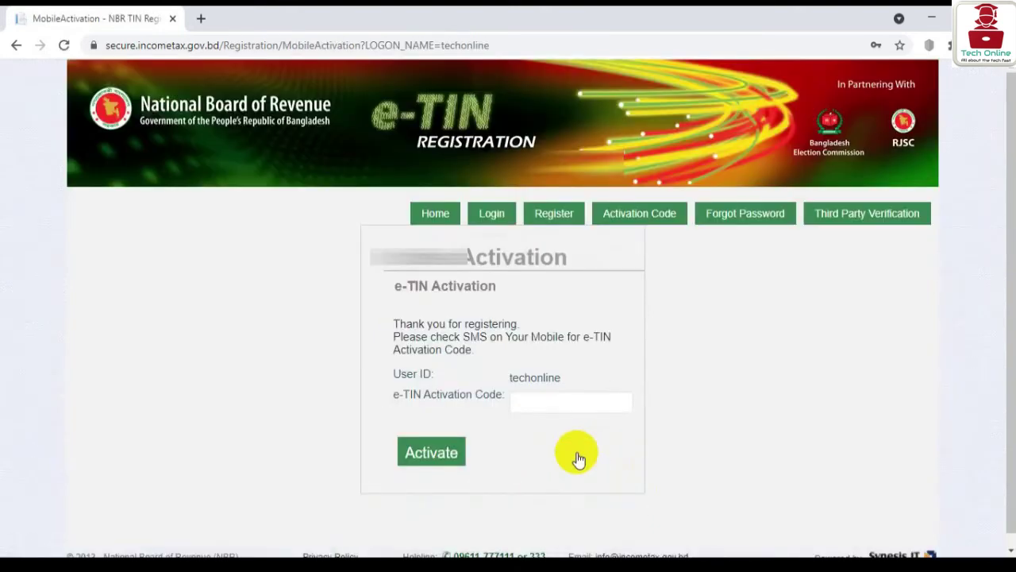
Enter the SMS activation code and activate the new account
left_click(555, 406)
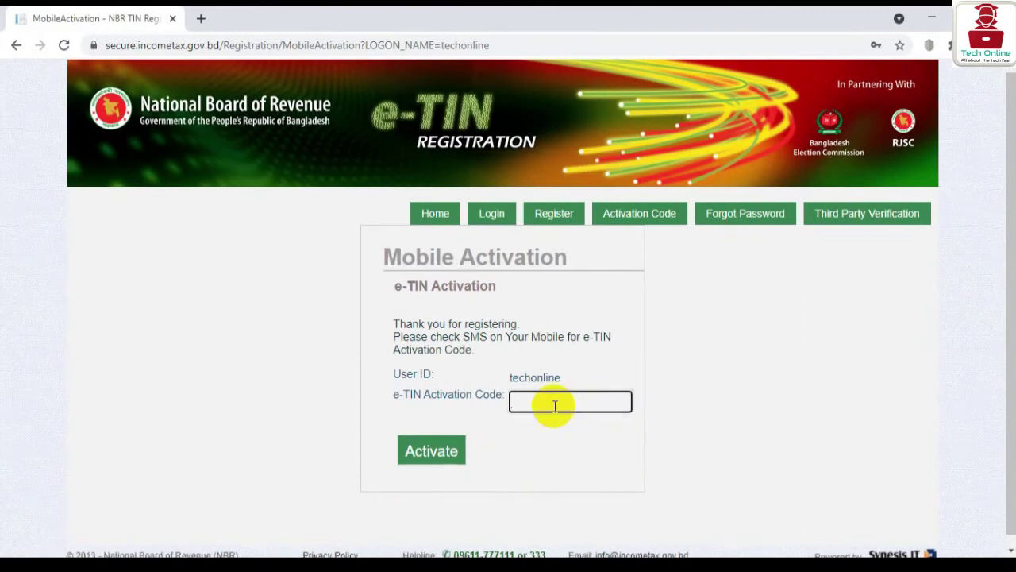
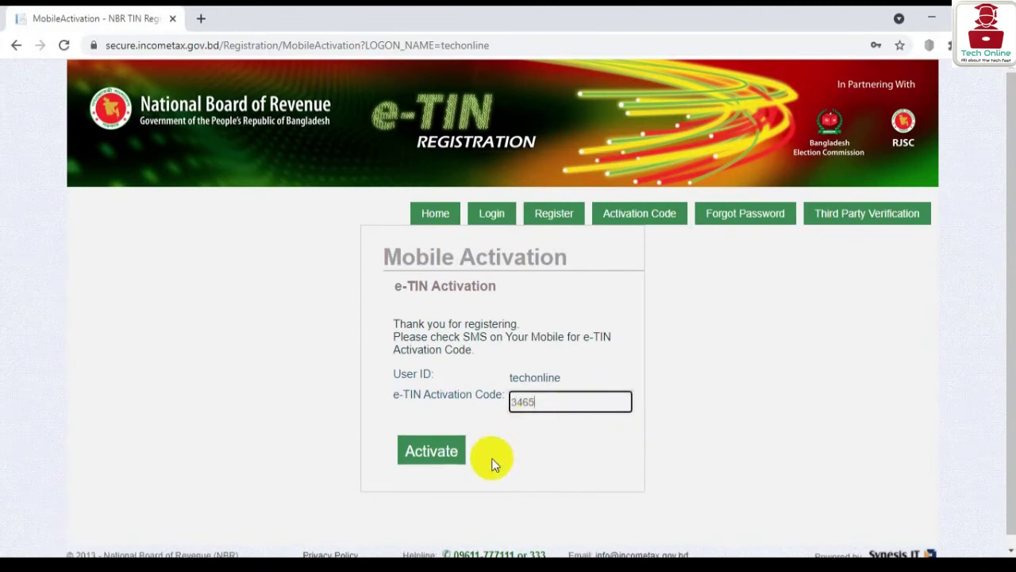
left_click(430, 459)
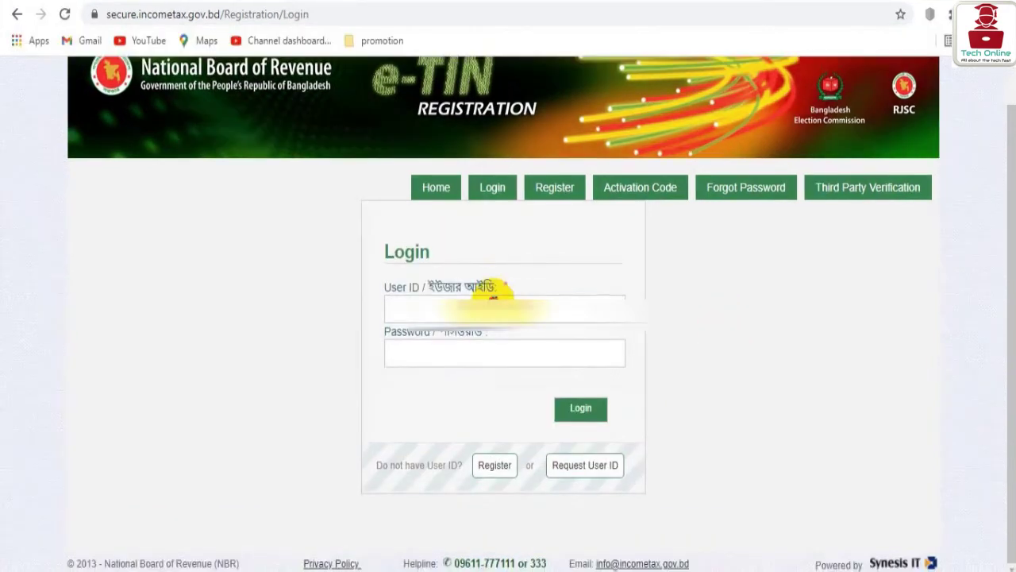
Log in with the saved user ID and the account password
left_click(493, 300)
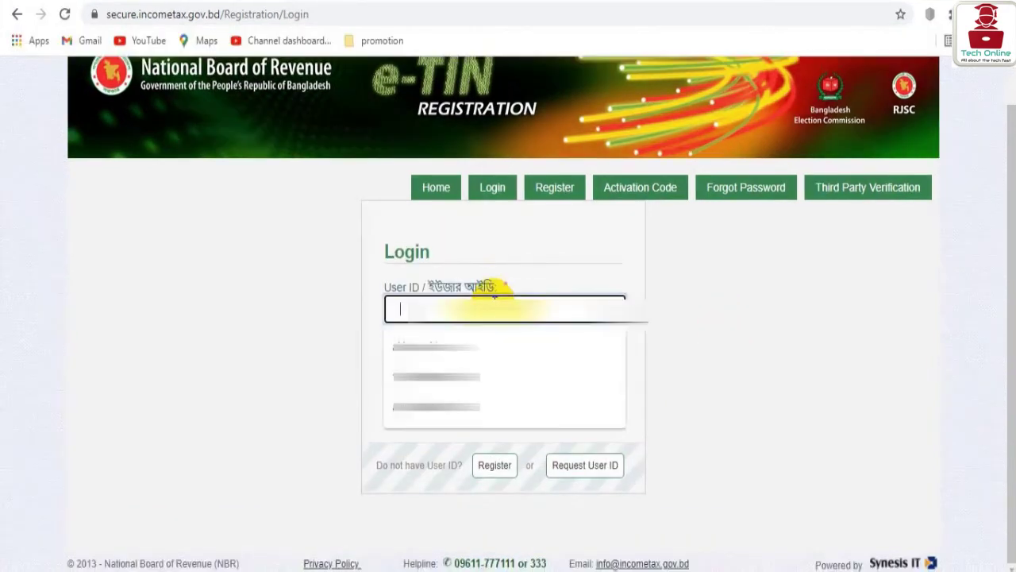
left_click(483, 375)
left_click(509, 349)
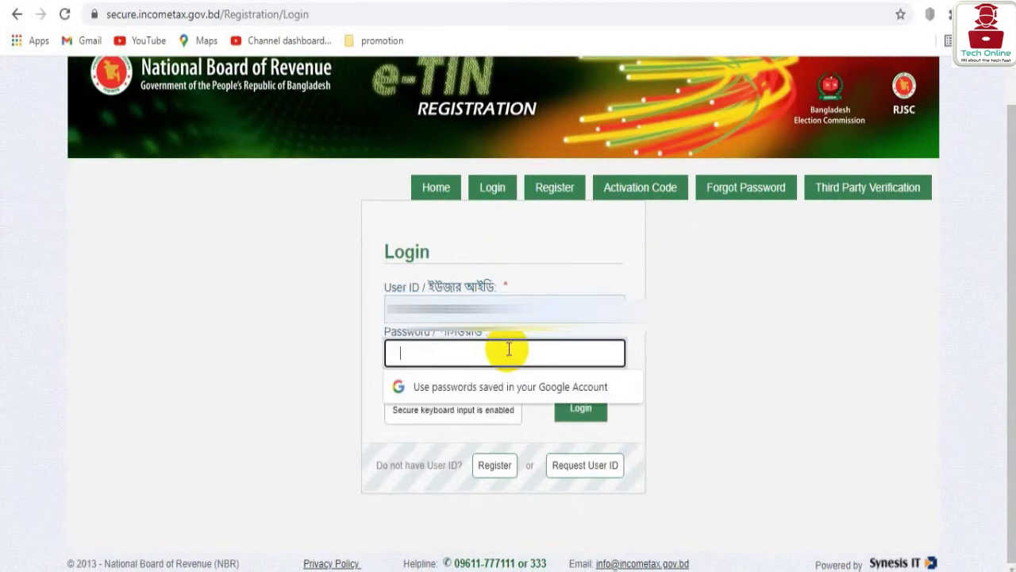
type("••••••••••••")
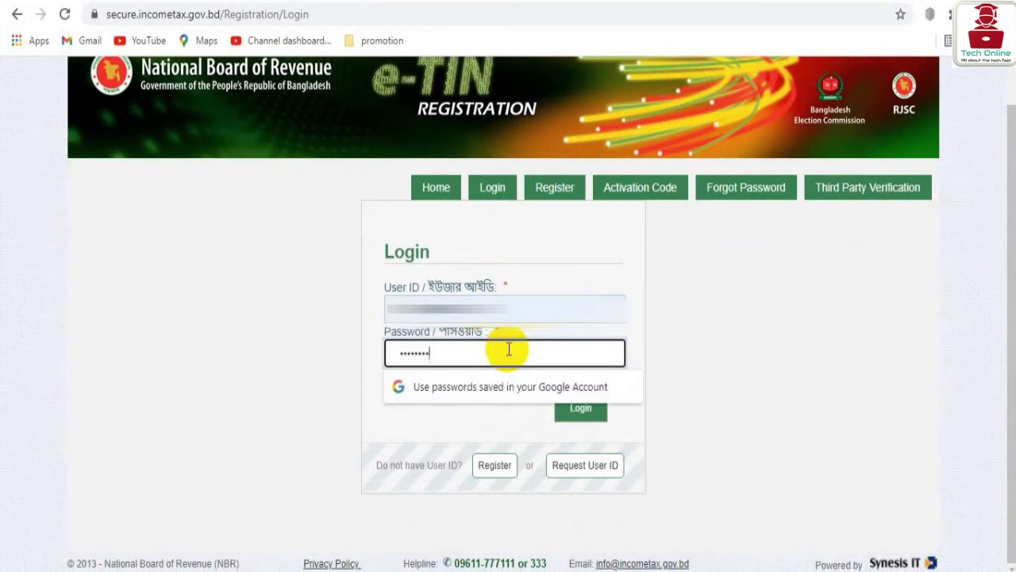
type("••••")
left_click(586, 411)
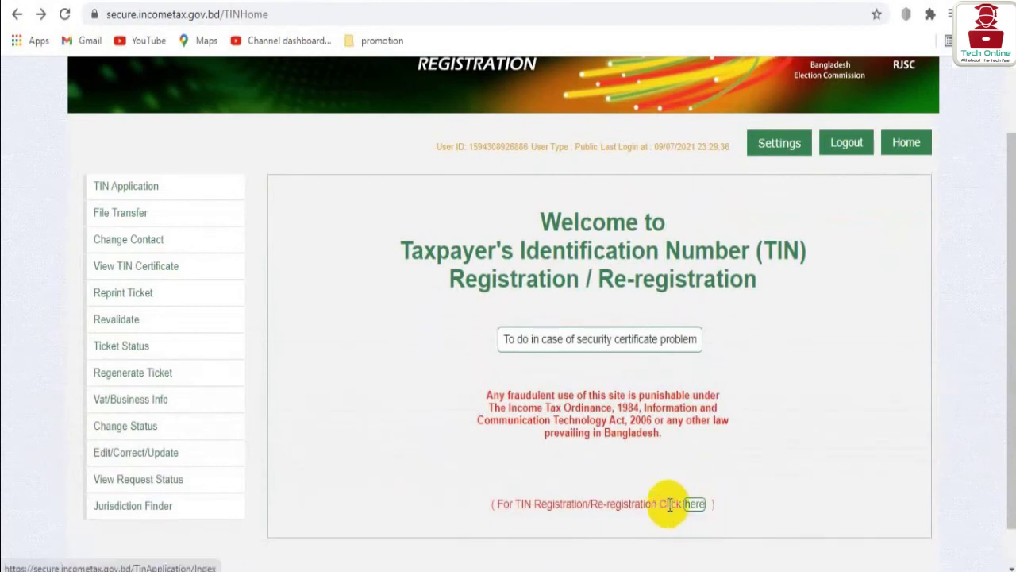
Begin a TIN Application as Individual -> Bangladeshi -> Having NID, with New Registration type
left_click(160, 192)
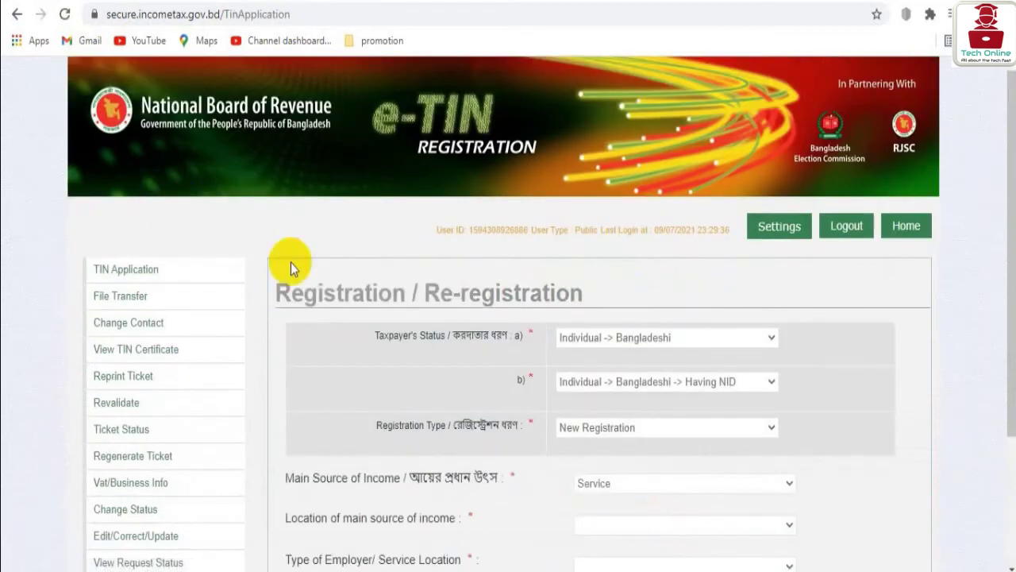
scroll(383, 367, "down", 3)
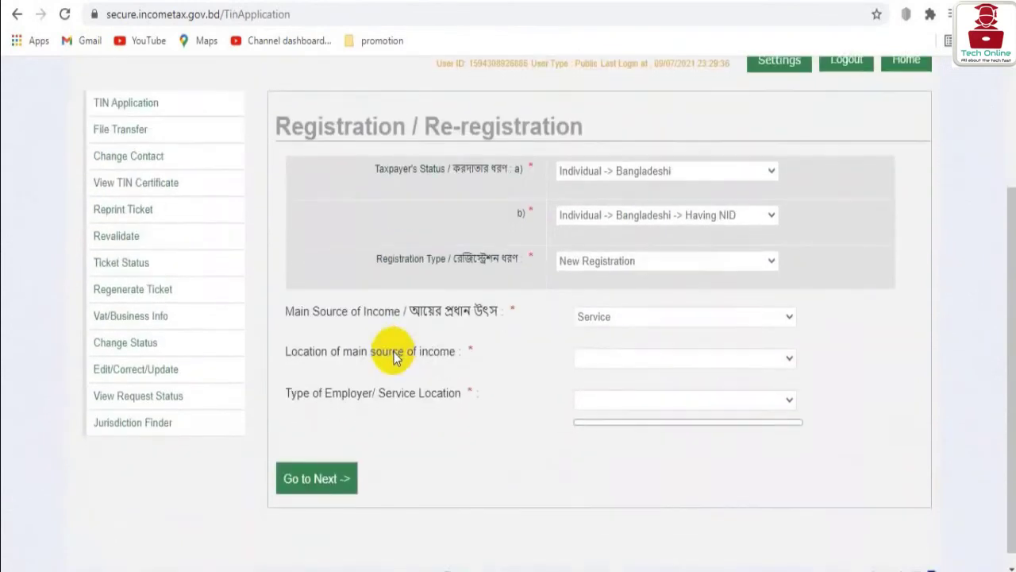
left_click(767, 175)
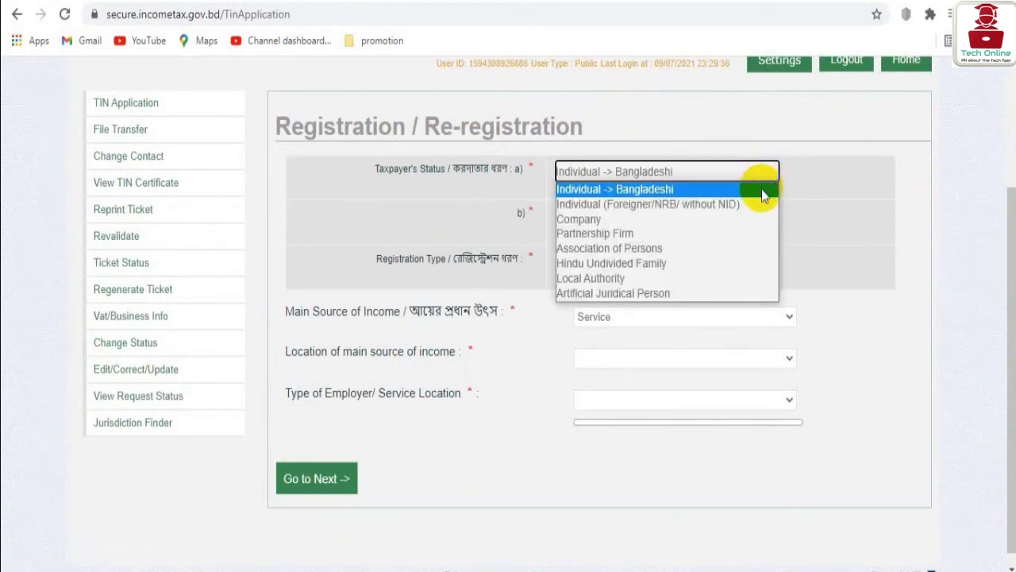
left_click(743, 190)
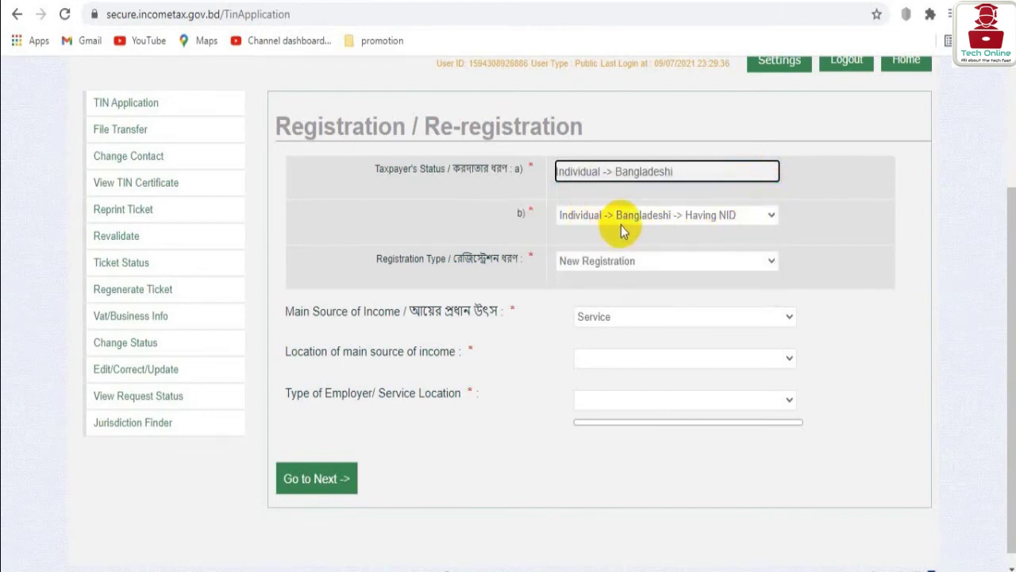
left_click(747, 216)
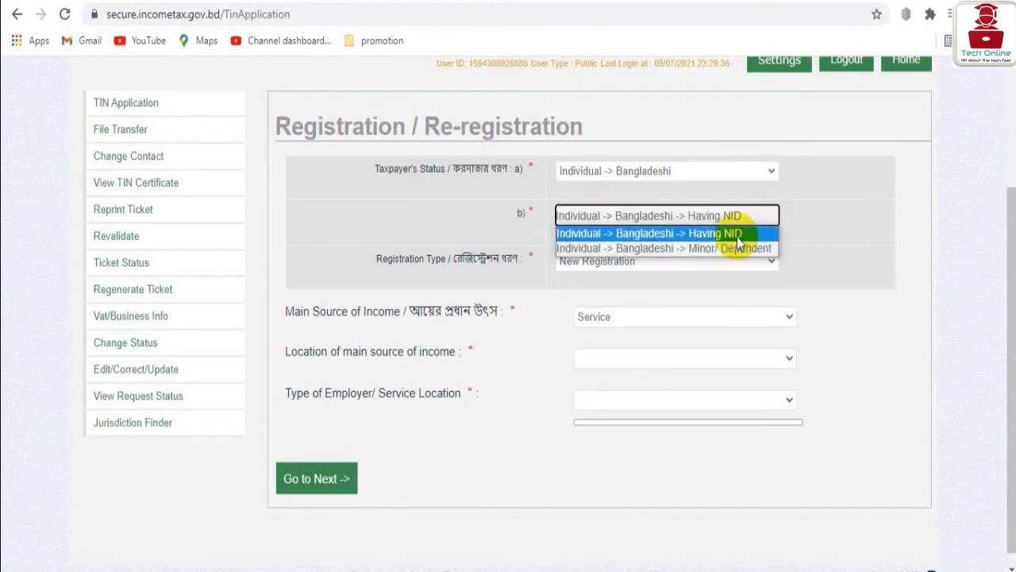
left_click(738, 238)
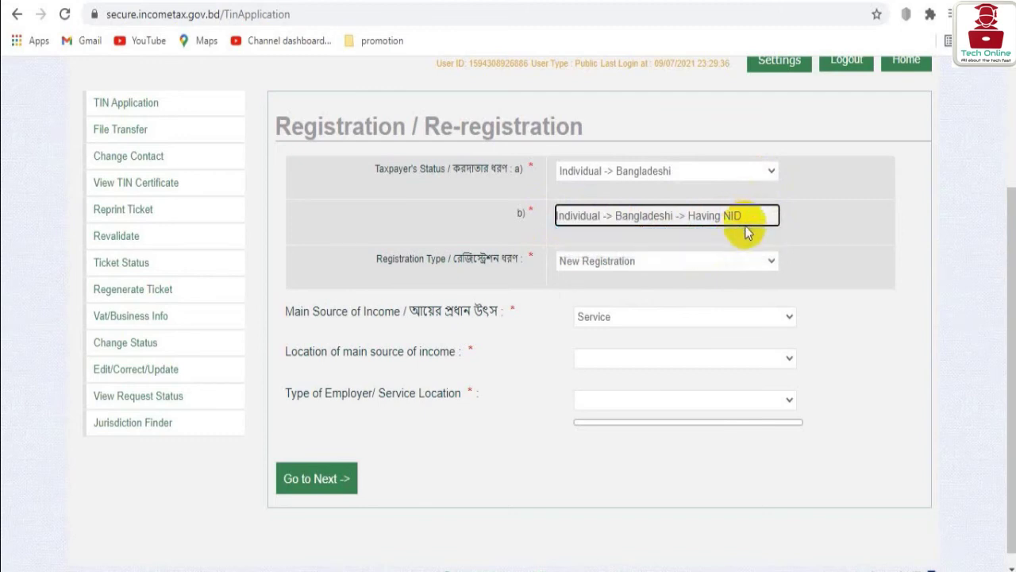
left_click(771, 264)
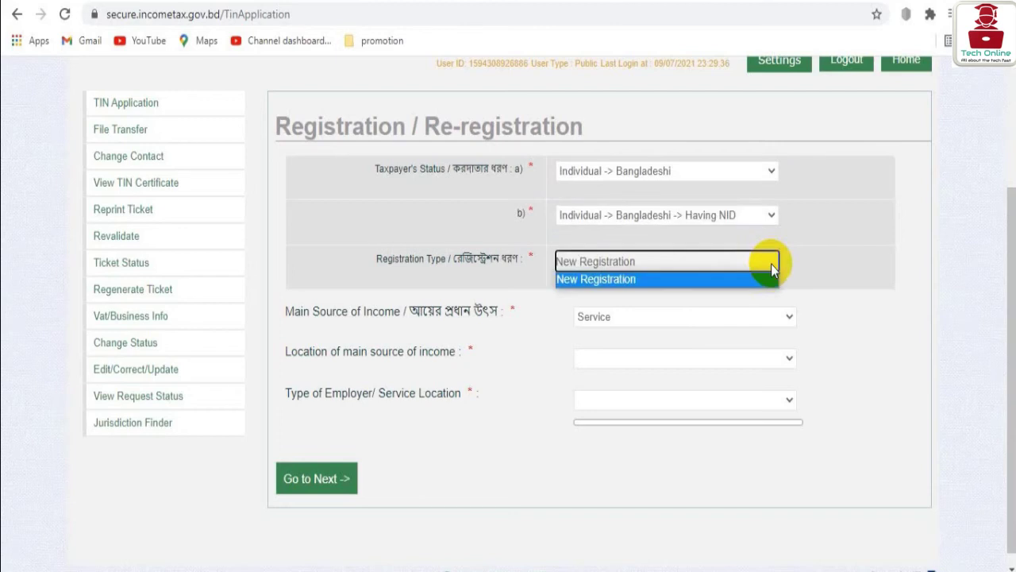
left_click(771, 264)
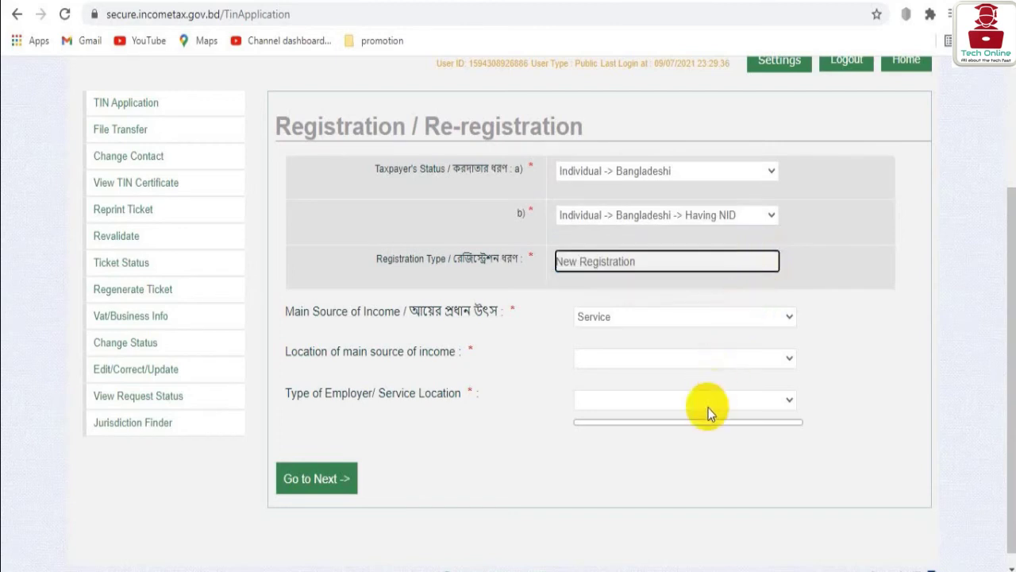
Set the main source of income to Others and choose Brahmanbaria as the location
scroll(708, 413, "down", 1)
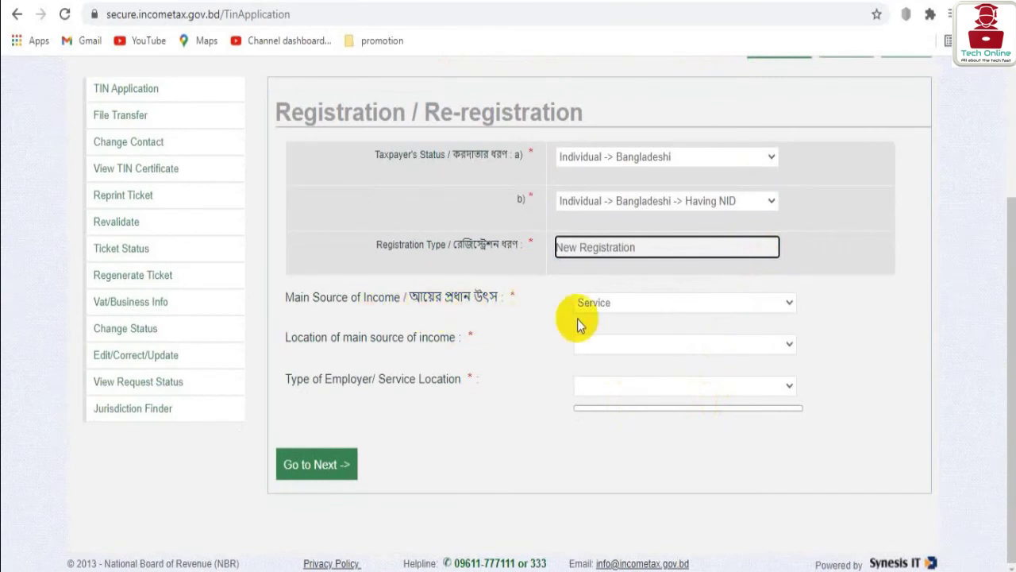
left_click(788, 305)
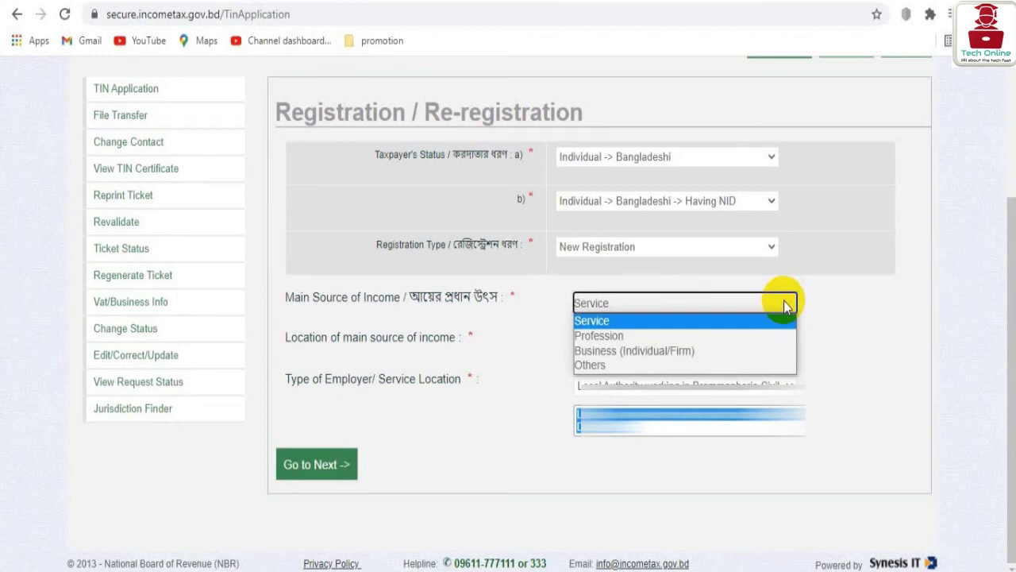
left_click(754, 364)
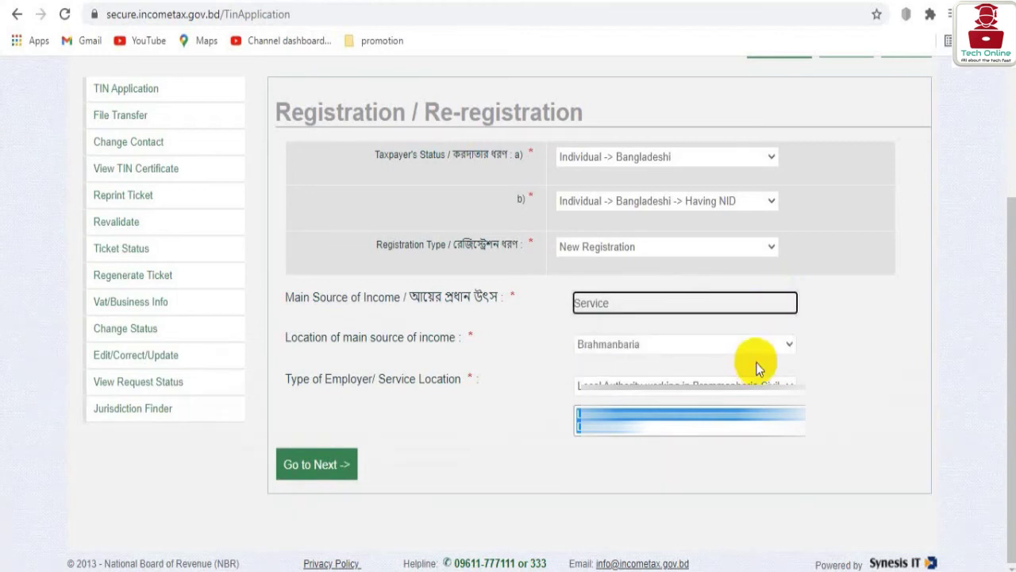
left_click(730, 304)
left_click(730, 304)
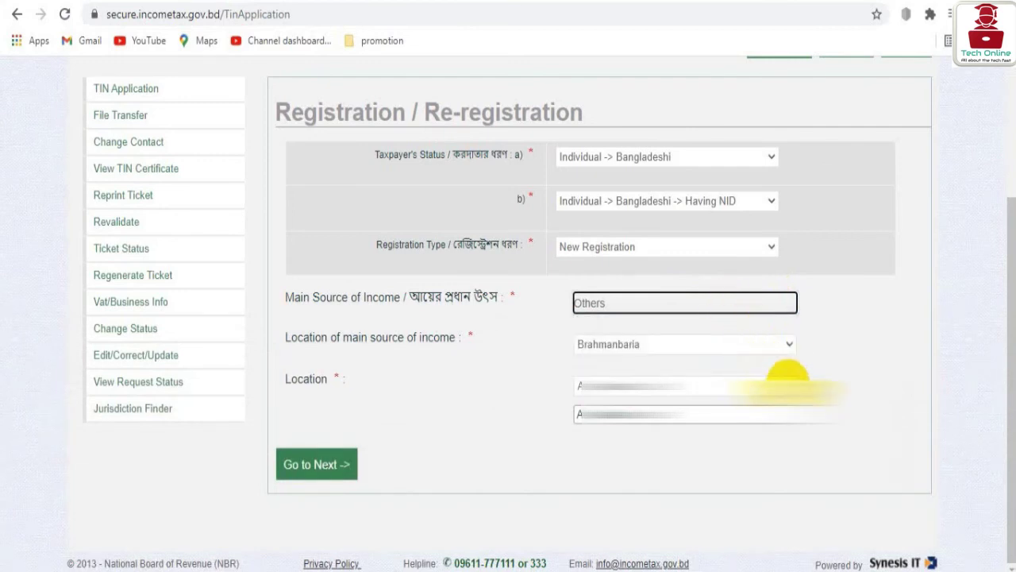
left_click(789, 371)
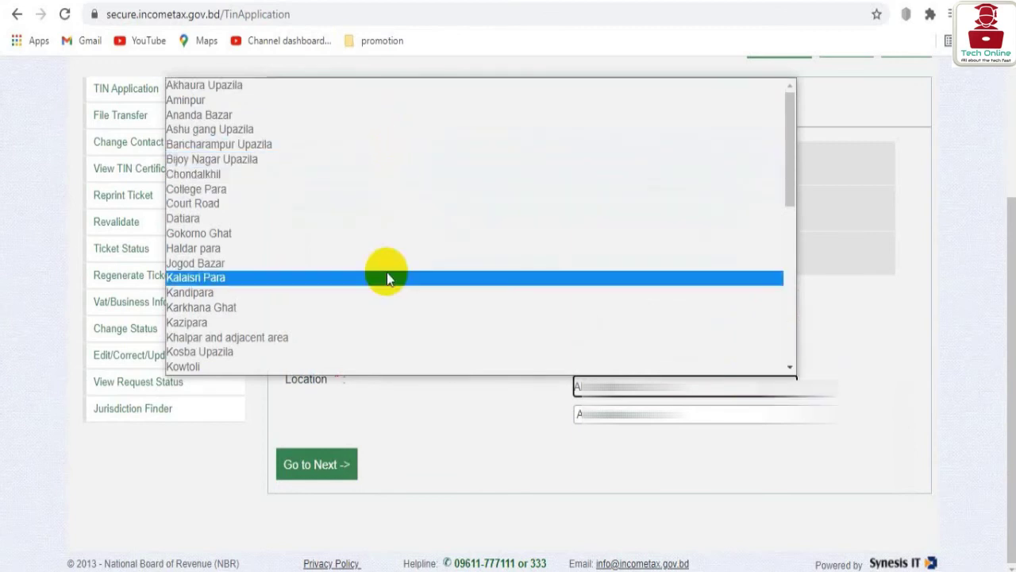
scroll(387, 272, "down", 4)
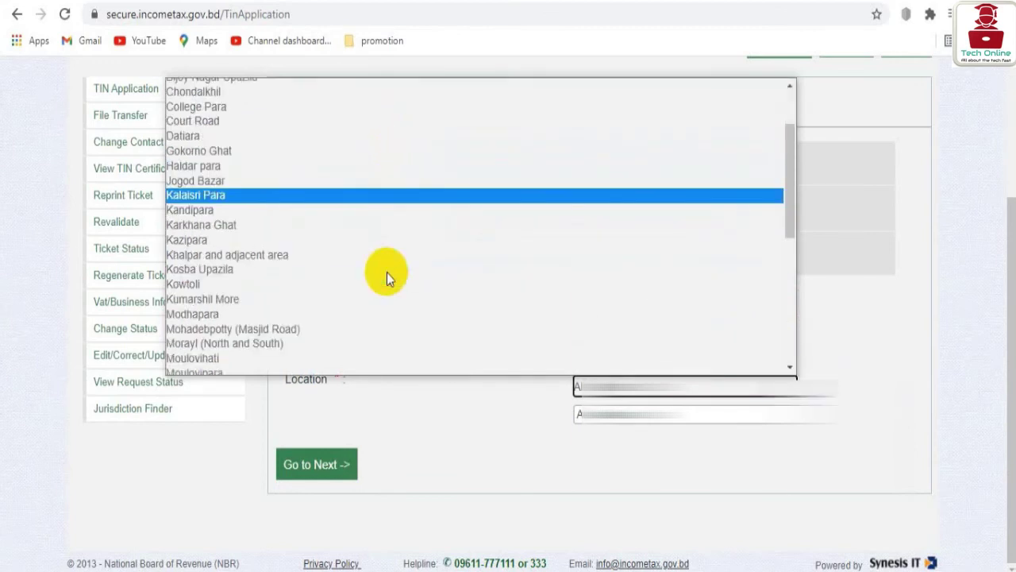
left_click(318, 464)
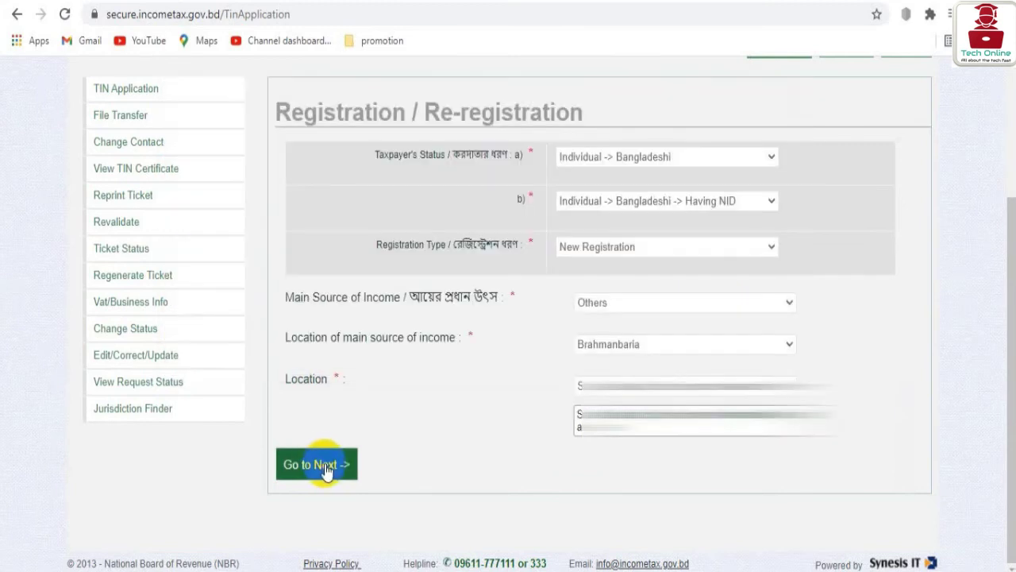
On the basic information step, enter the taxpayer's name, keep gender Male, and enter the National ID
left_click(322, 466)
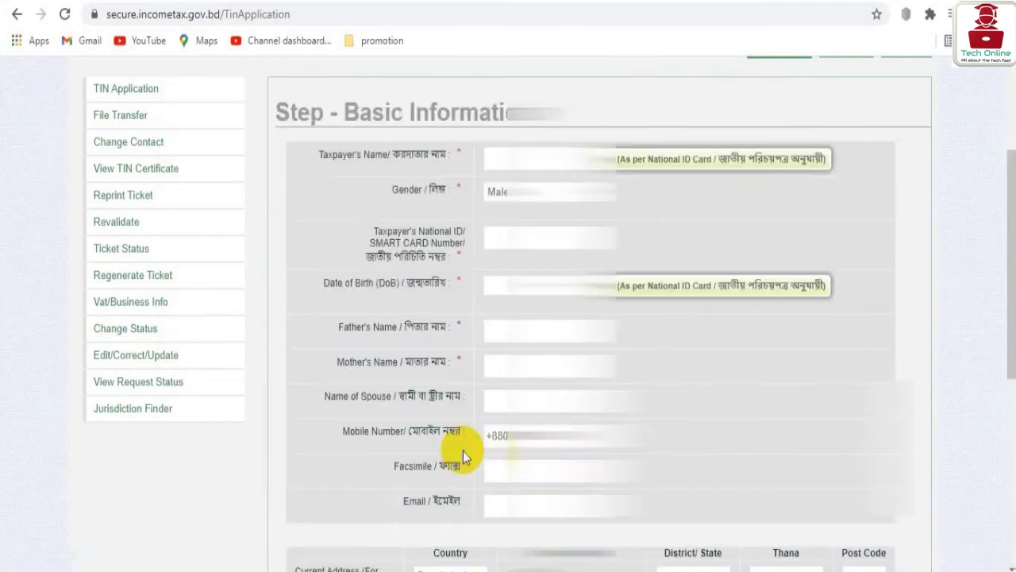
type("Md ")
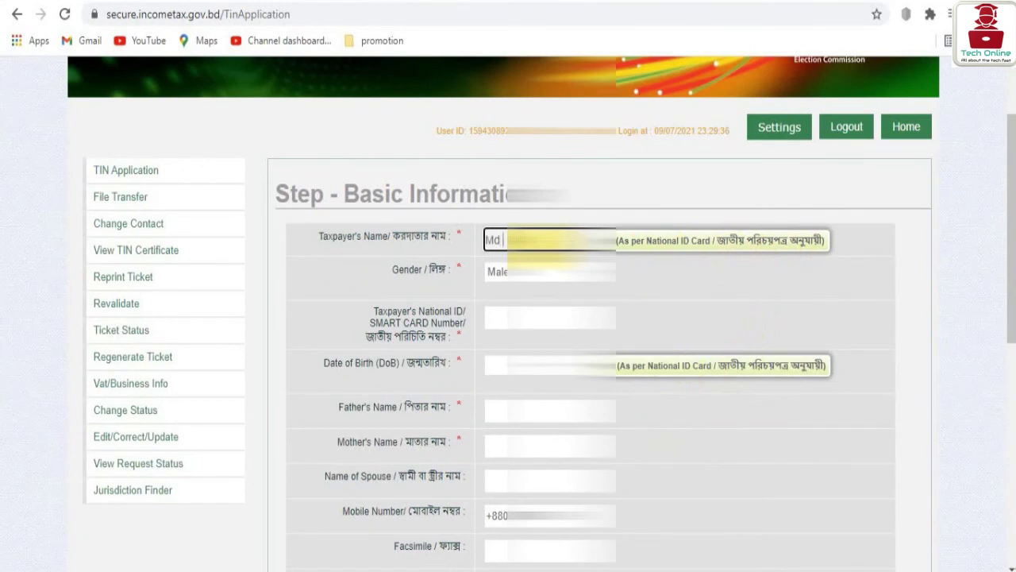
type("Abdul")
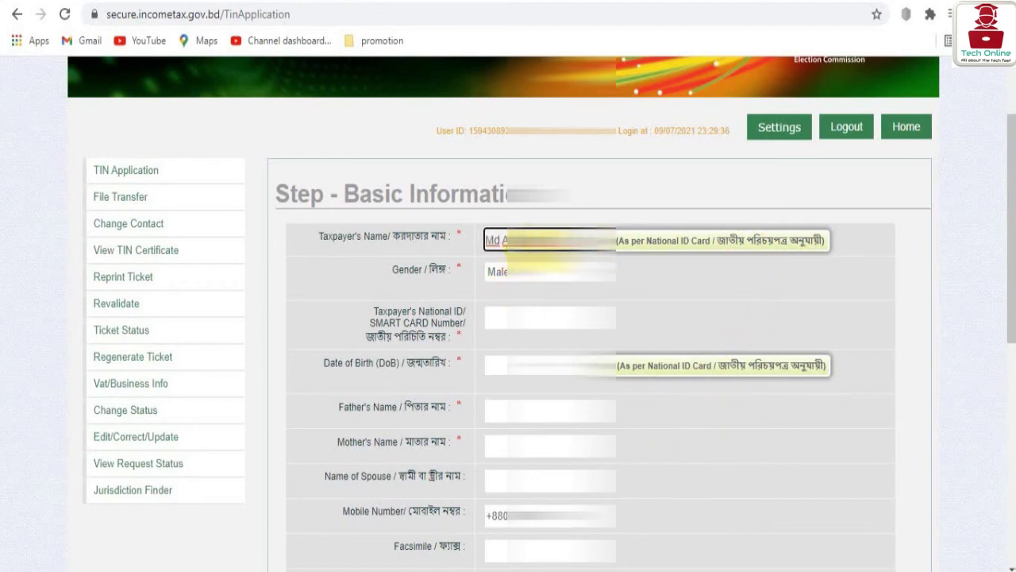
left_click(547, 274)
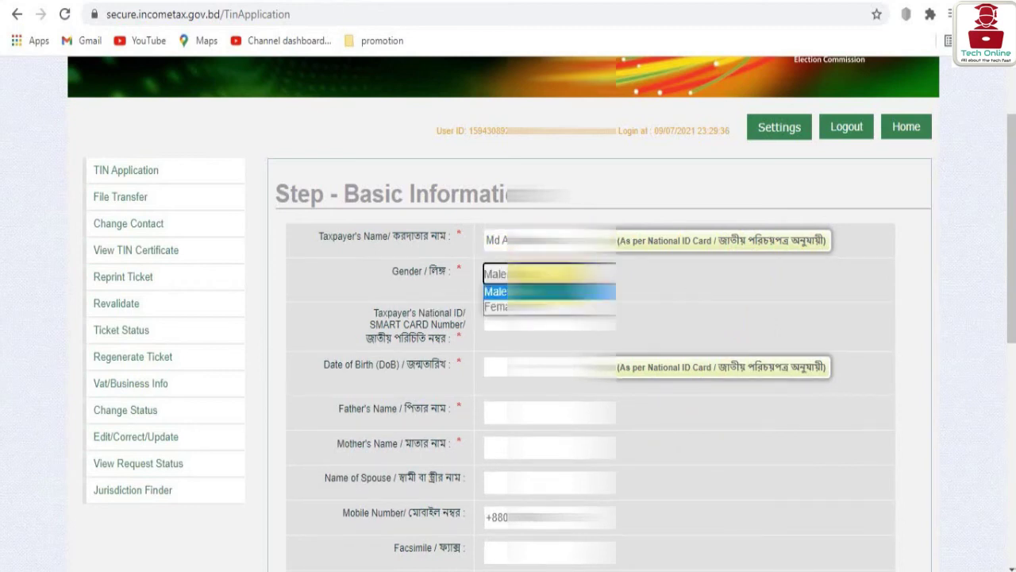
left_click(547, 291)
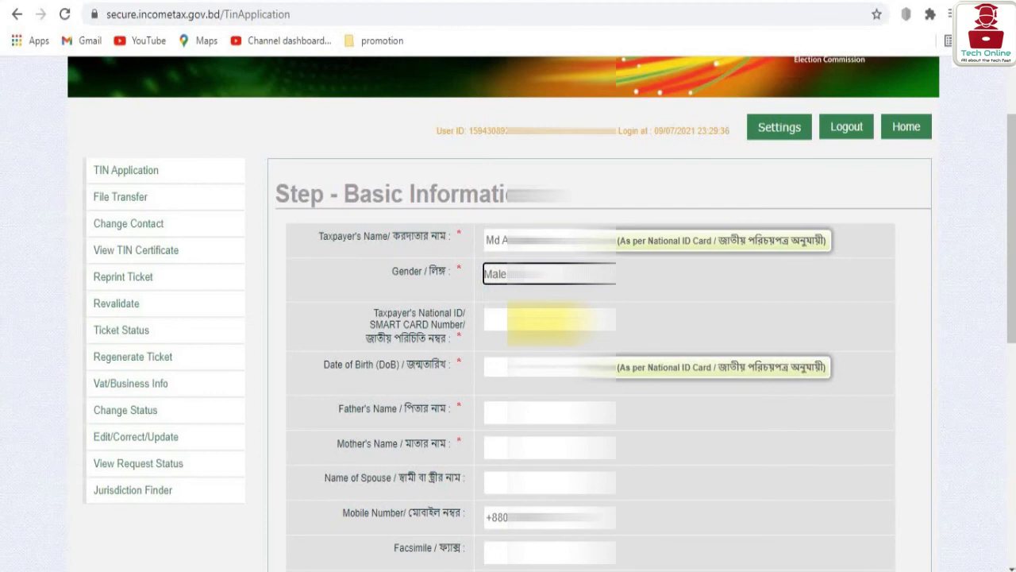
left_click(548, 319)
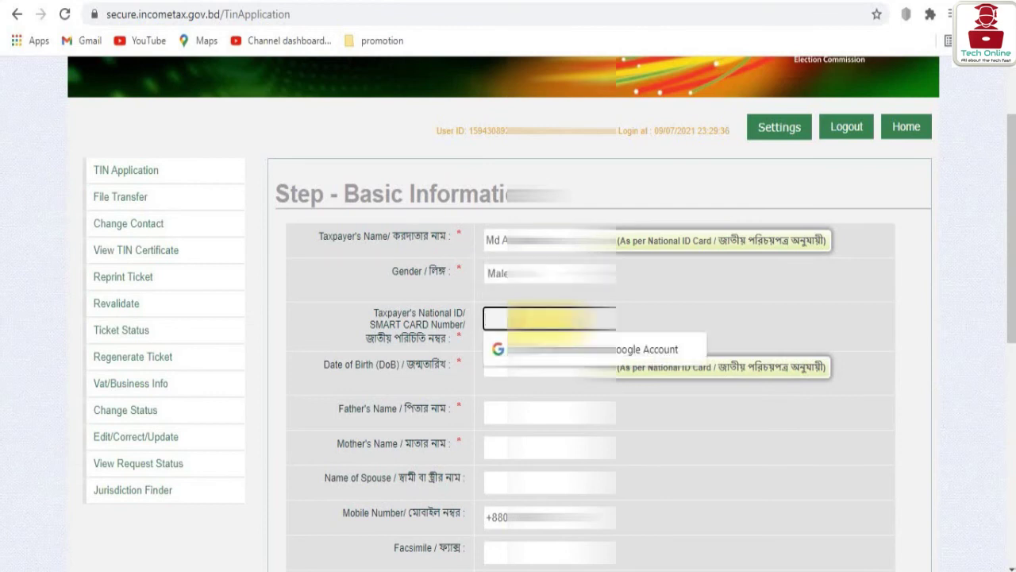
type("1219")
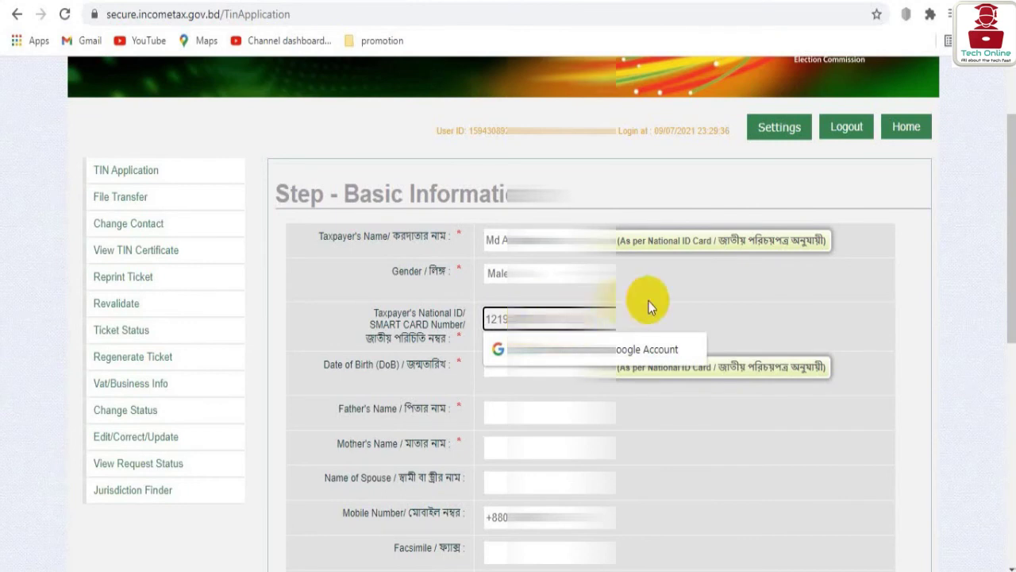
Set the date of birth to day 10 and choose the birth year
scroll(647, 301, "down", 1)
left_click(508, 285)
left_click(500, 130)
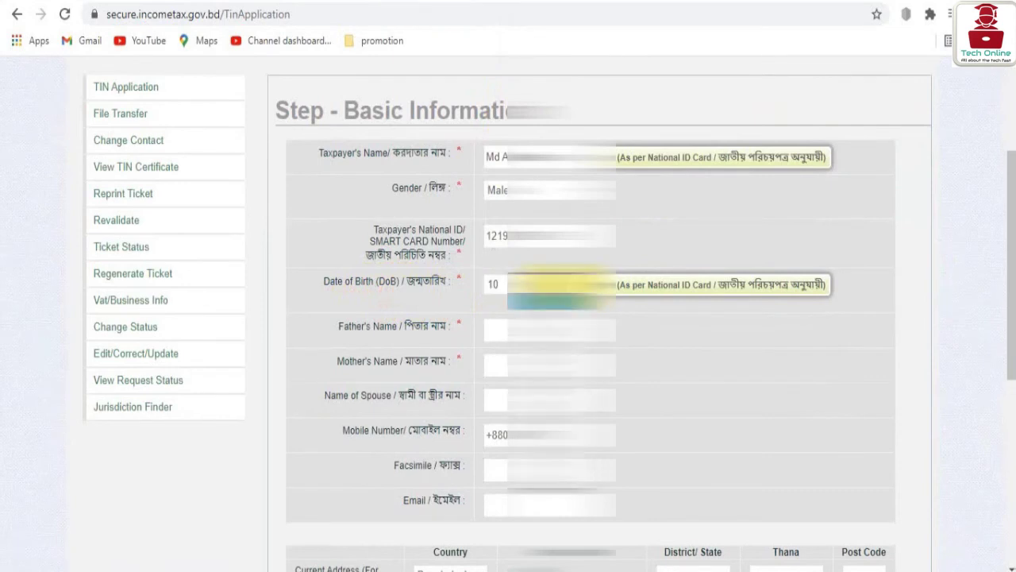
left_click(584, 286)
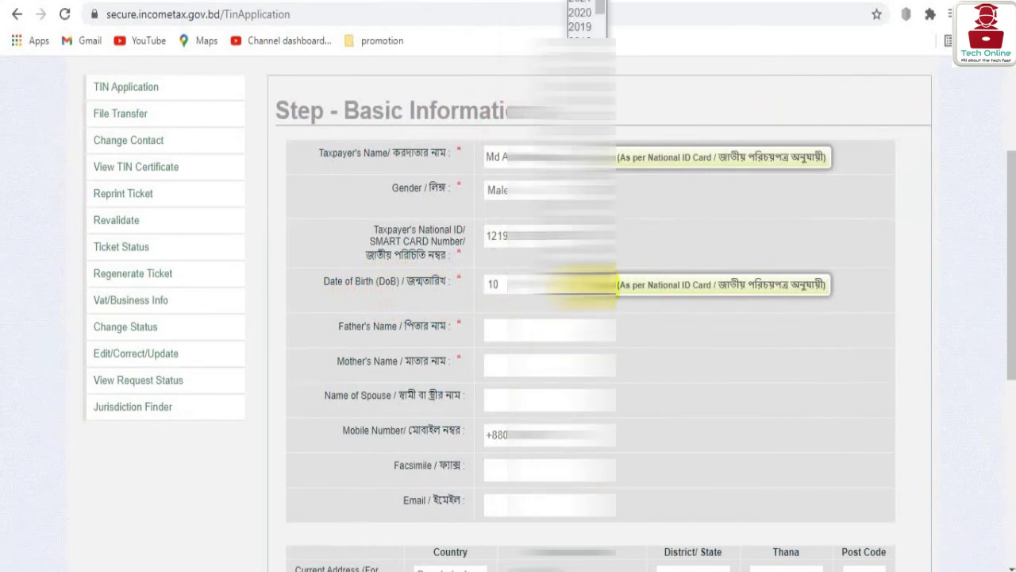
scroll(572, 203, "down", 10)
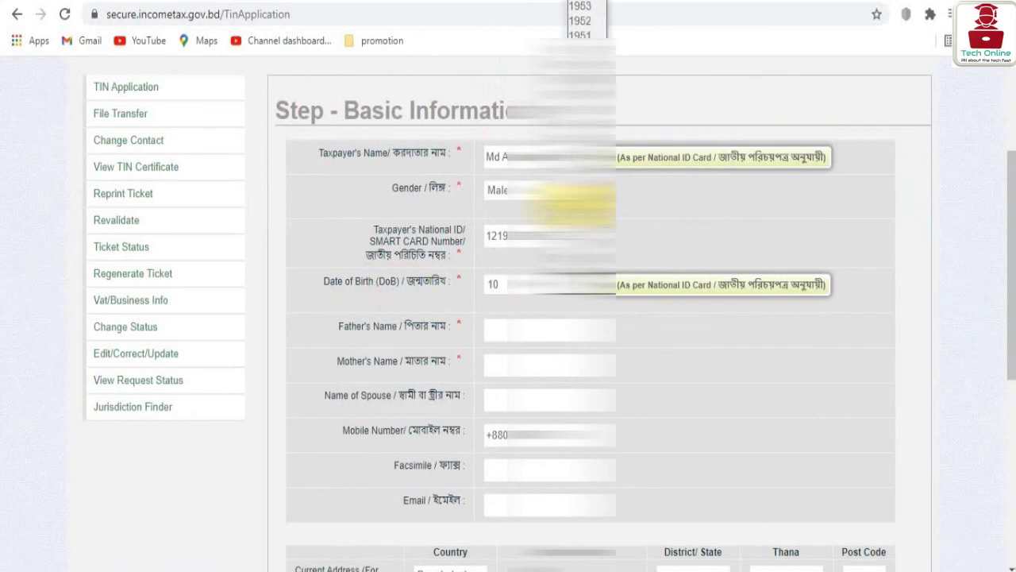
left_click(574, 213)
Fill in the father's, mother's and spouse's names and start the e-mail address
left_click(526, 327)
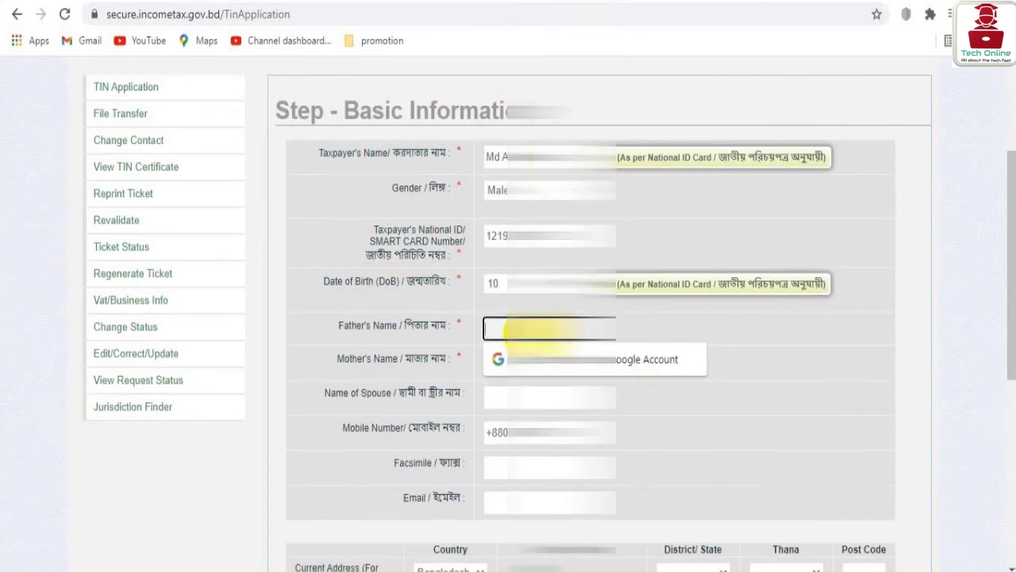
type("Md A")
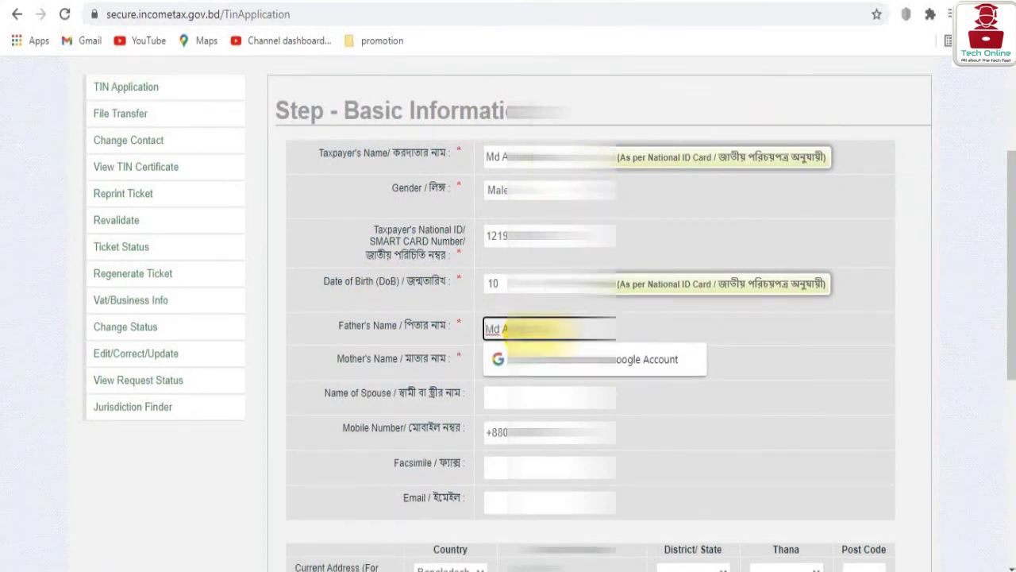
left_click(552, 364)
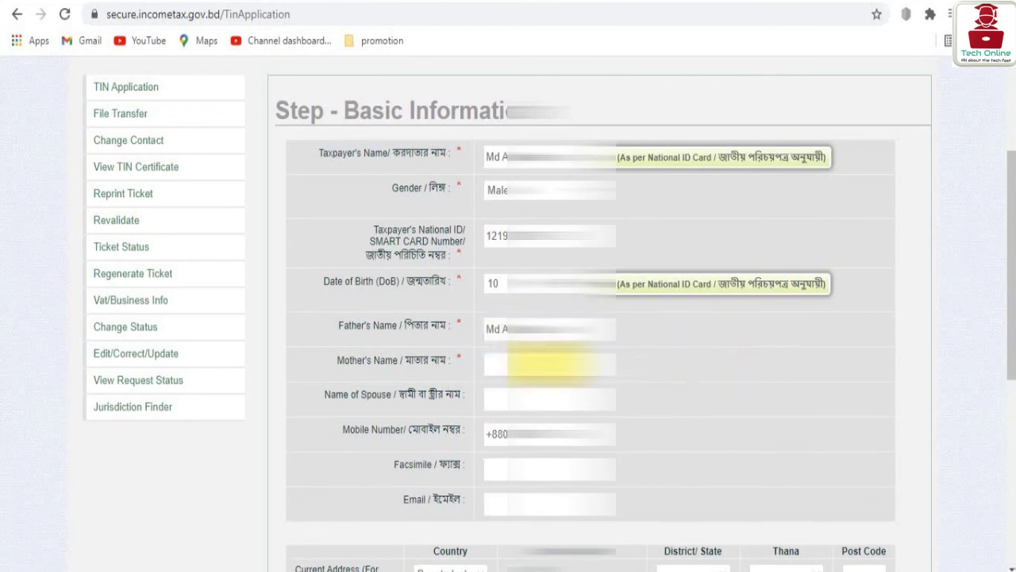
type("Khad")
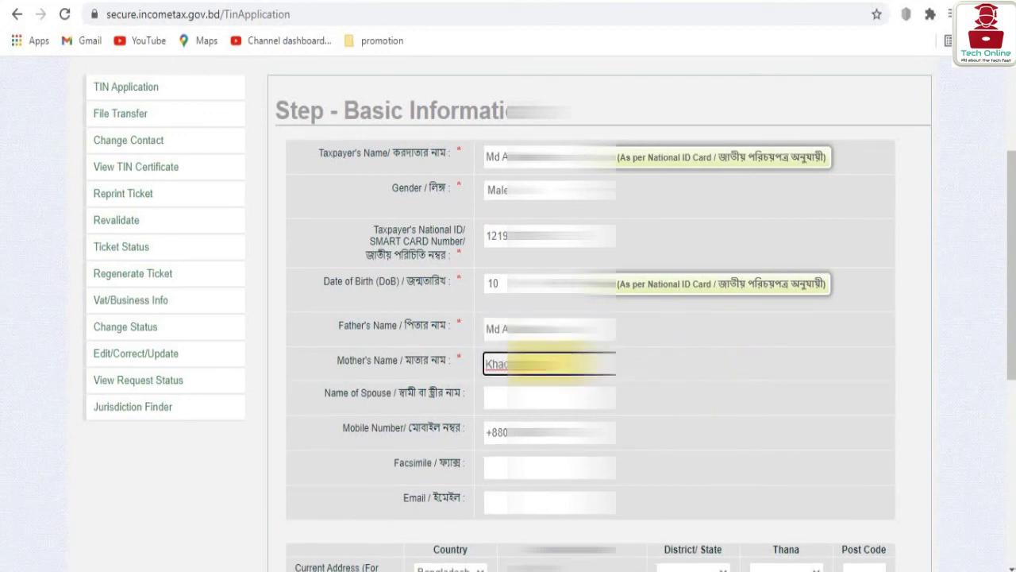
left_click(552, 391)
scroll(551, 318, "down", 1)
type("Mst S")
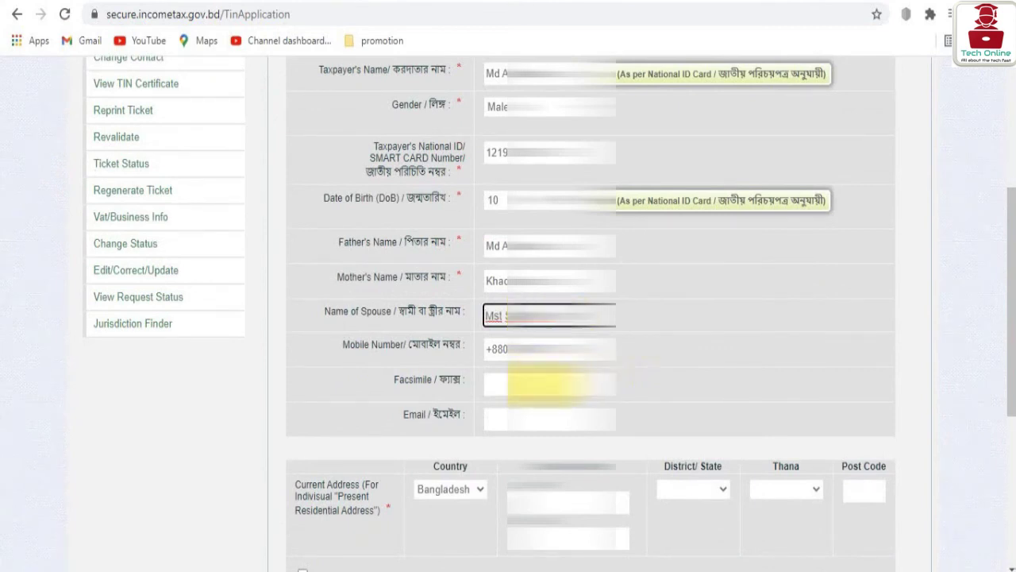
left_click(547, 419)
type("akhta")
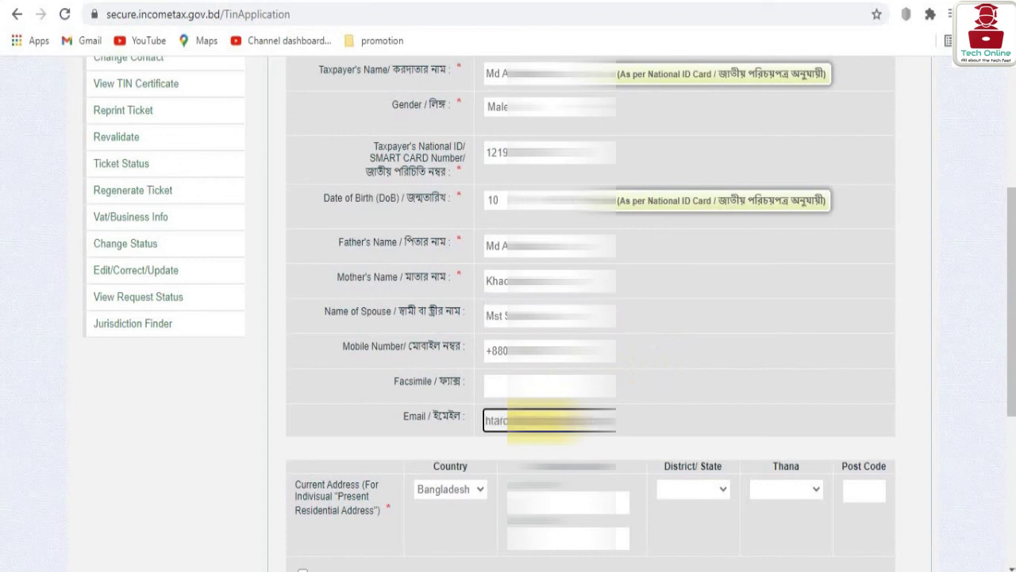
scroll(669, 391, "down", 3)
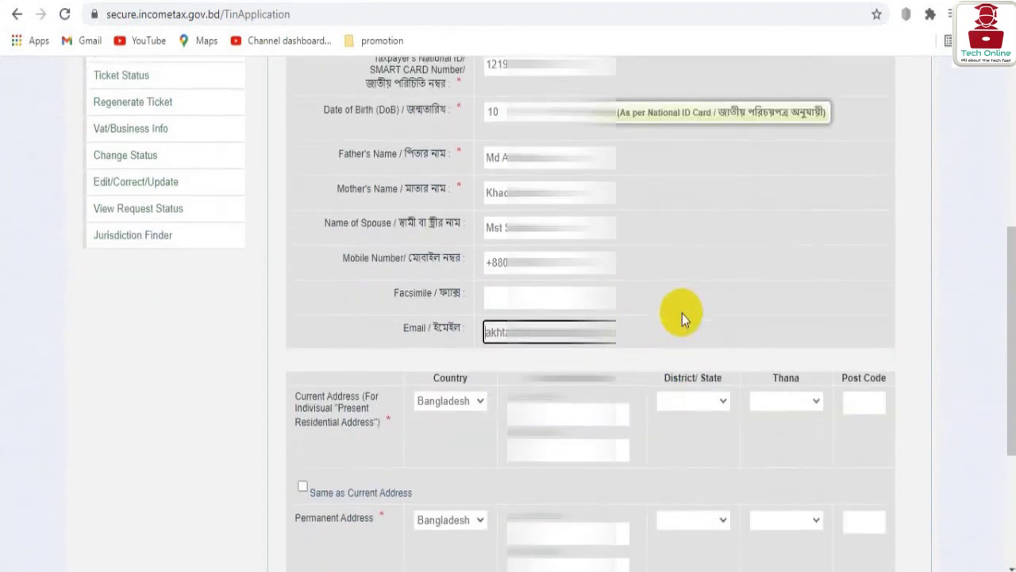
Enter the current address in Brahmanbaria district, copy it to permanent address, and continue to Final Preview
scroll(682, 254, "down", 3)
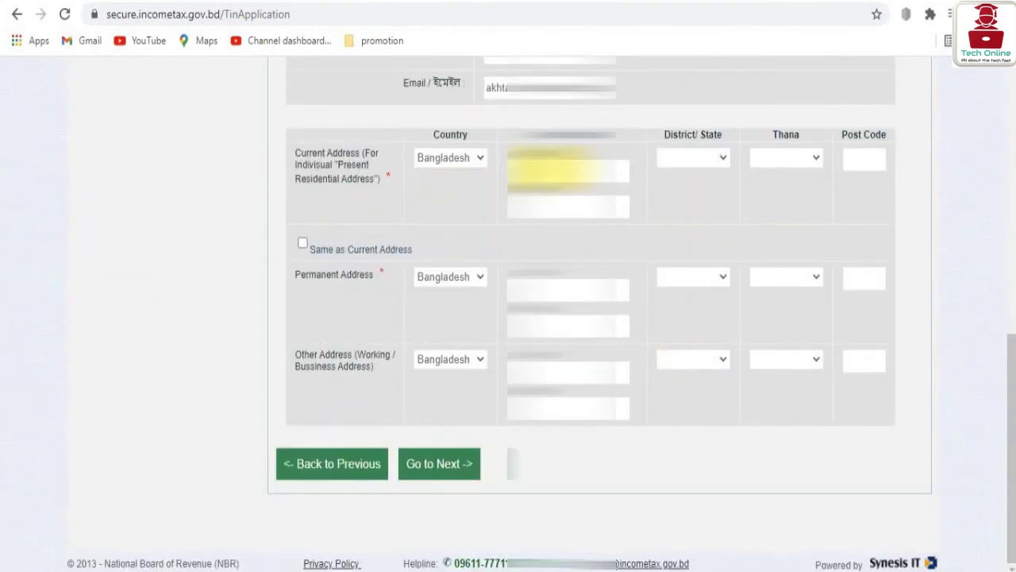
left_click(547, 170)
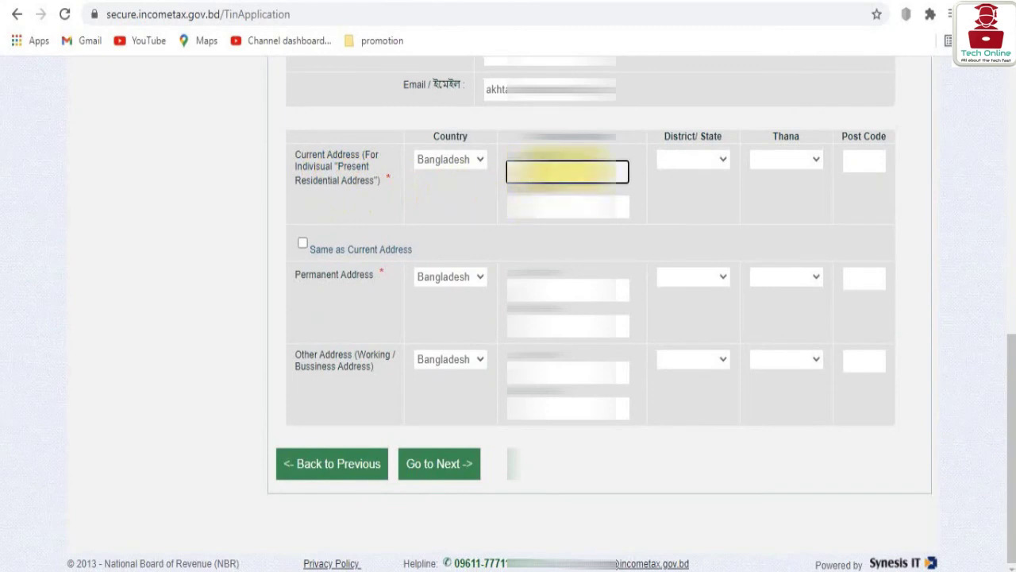
left_click(721, 160)
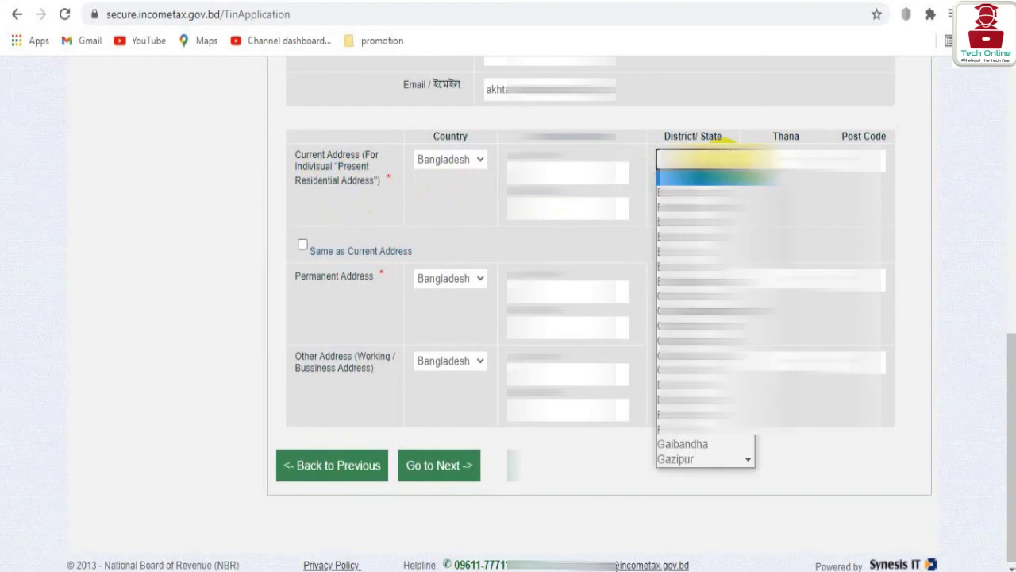
left_click(568, 172)
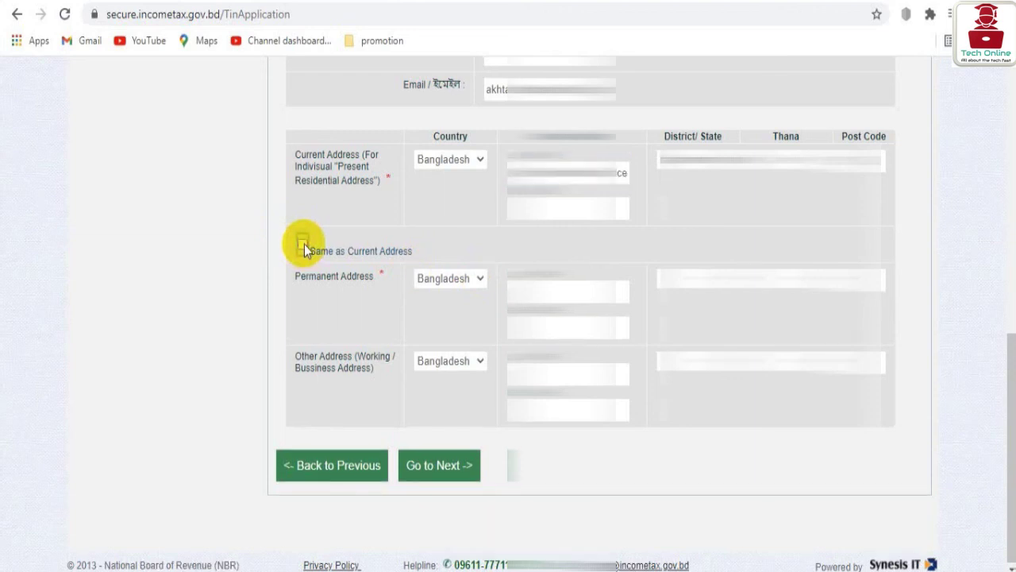
left_click(303, 246)
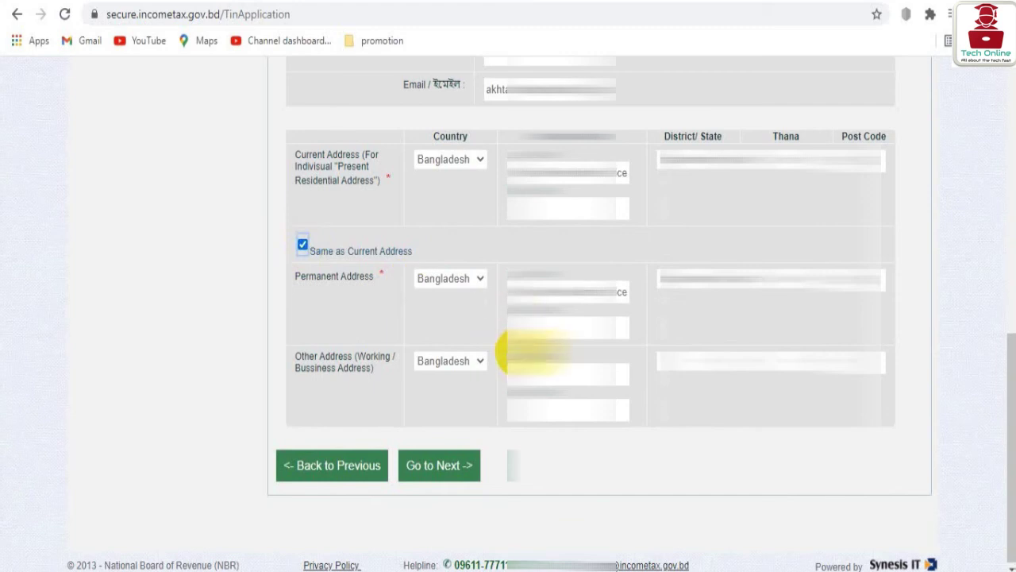
key("Tab")
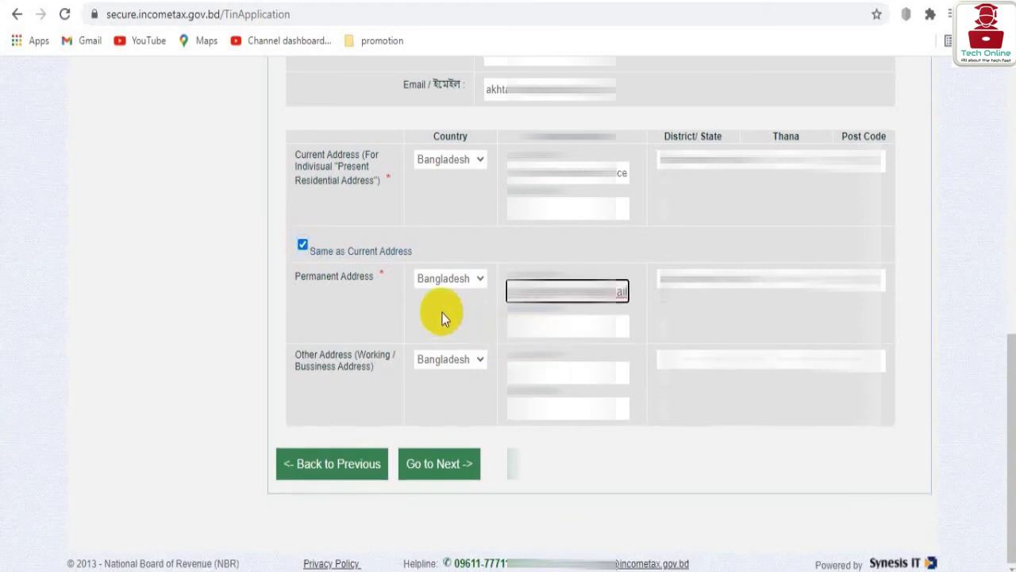
scroll(373, 545, "up", 1)
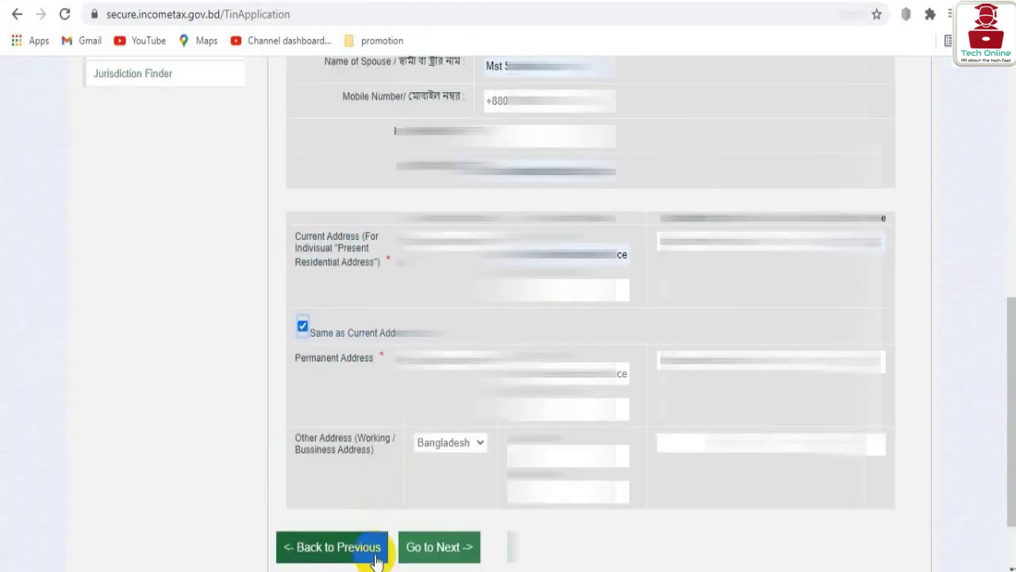
left_click(440, 555)
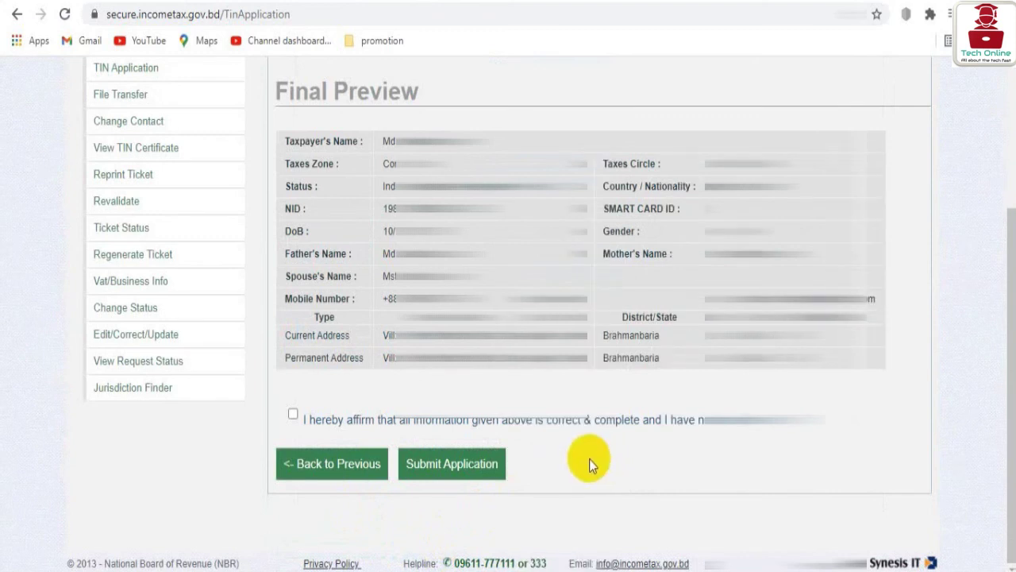
Tick the 'I hereby affirm…' declaration and submit the TIN application
scroll(590, 459, "up", 2)
scroll(589, 459, "down", 2)
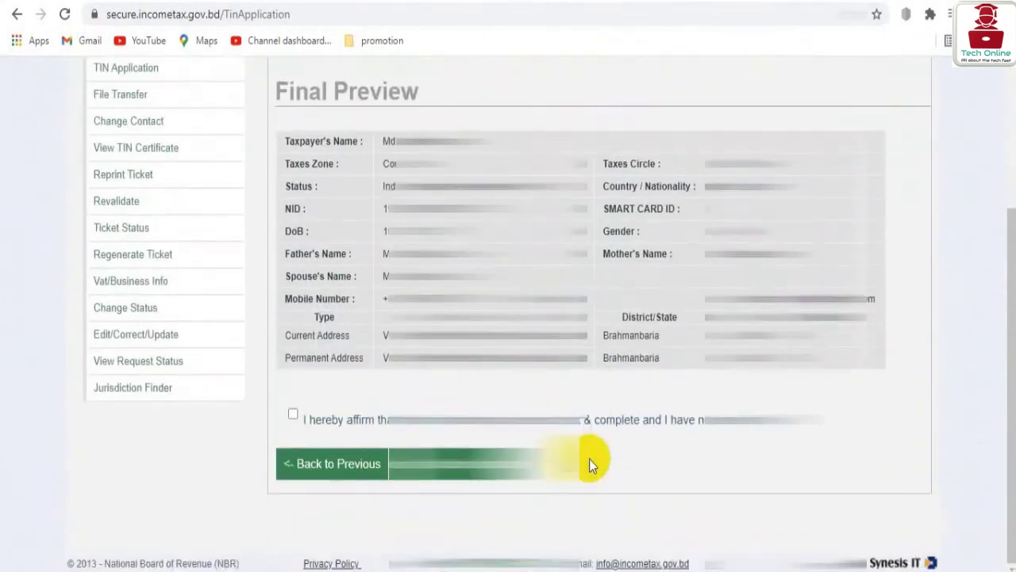
left_click(293, 414)
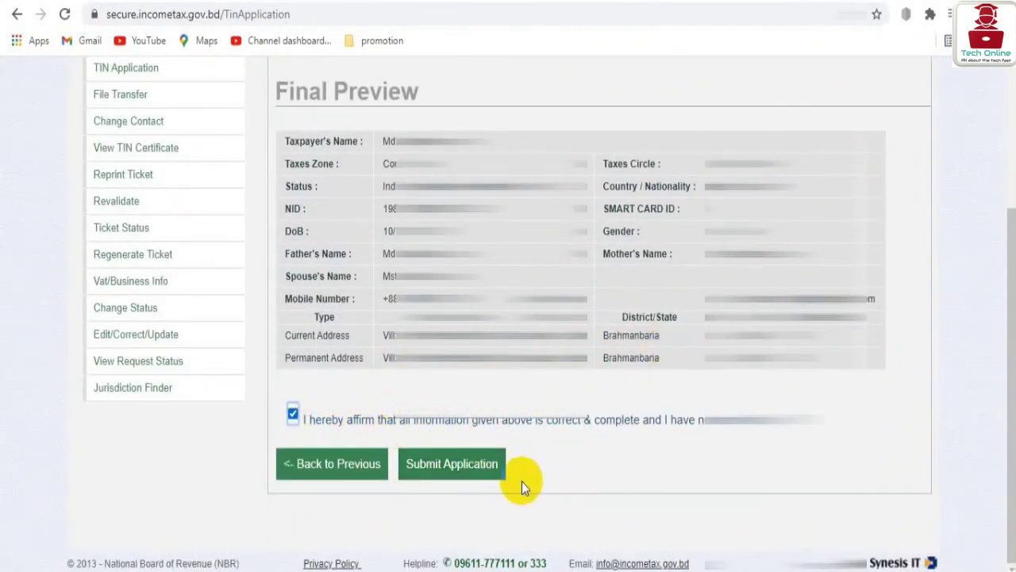
left_click(445, 476)
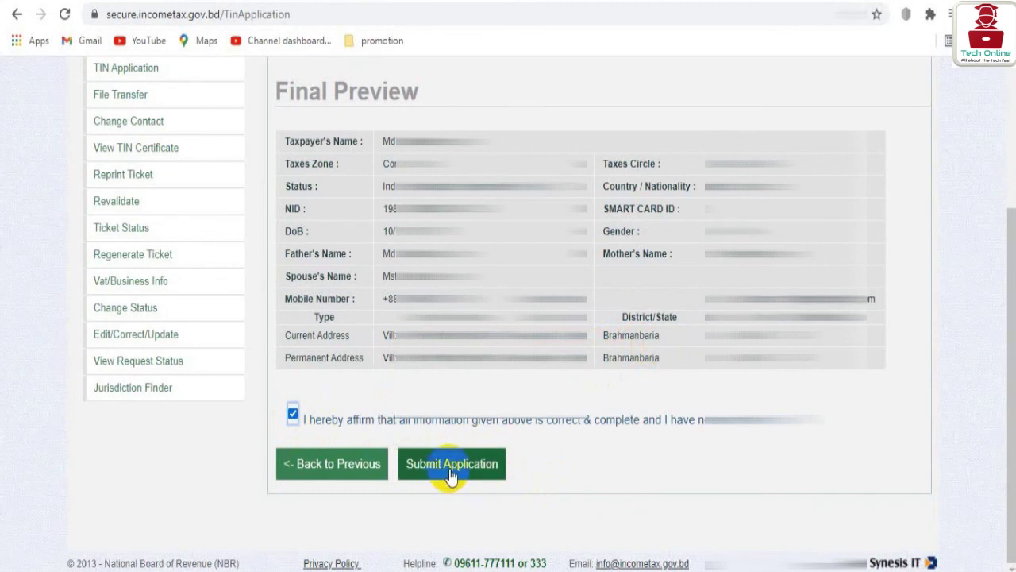
left_click(449, 475)
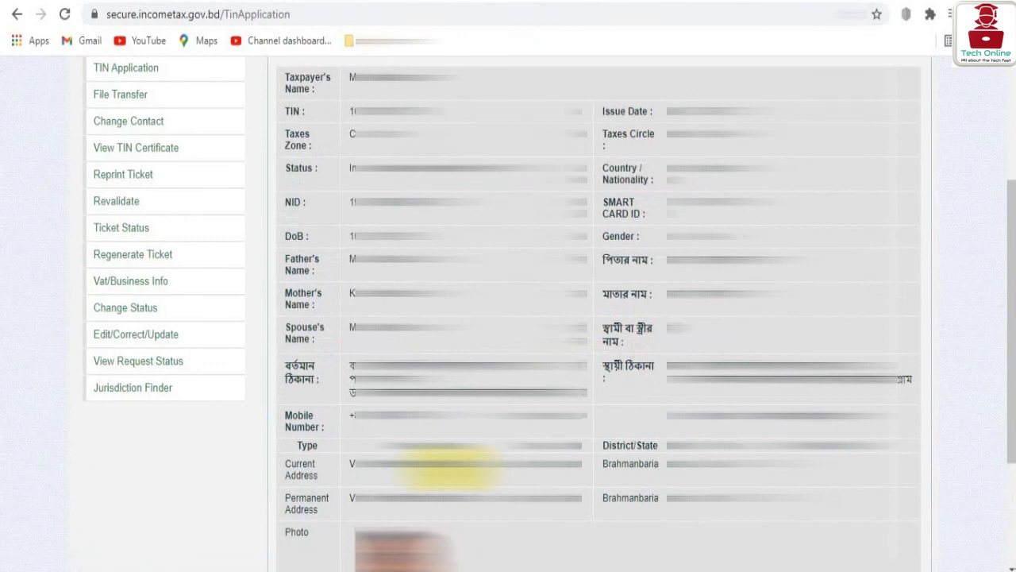
Open View Certificate at the bottom of the issued TIN details page
scroll(448, 469, "down", 3)
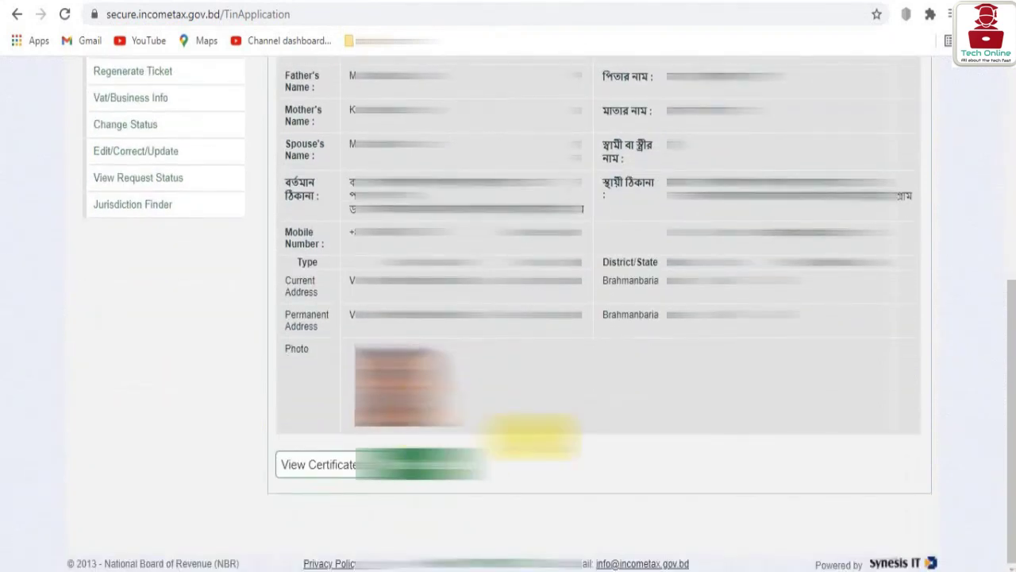
scroll(524, 433, "up", 4)
scroll(397, 452, "down", 4)
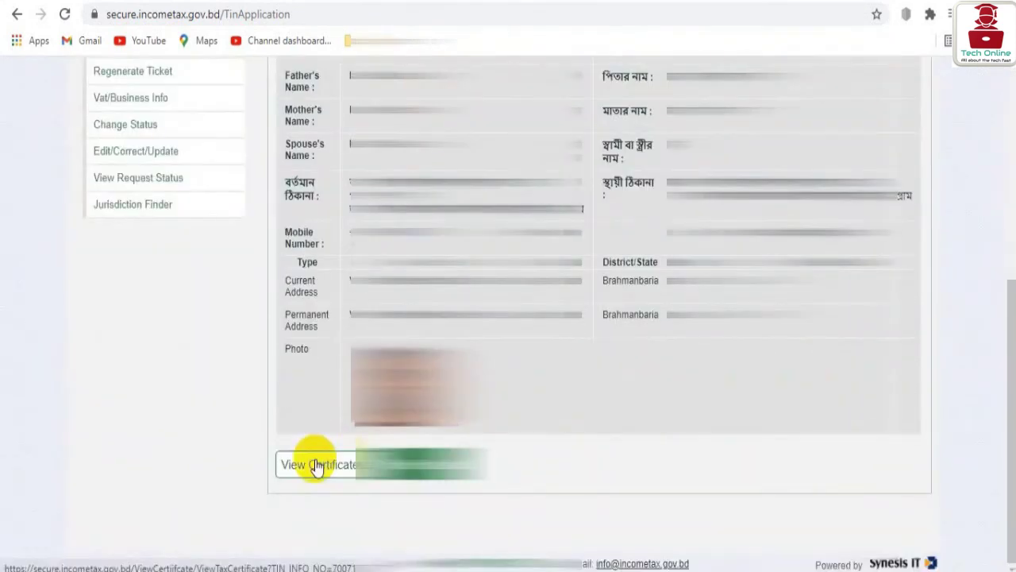
left_click(318, 464)
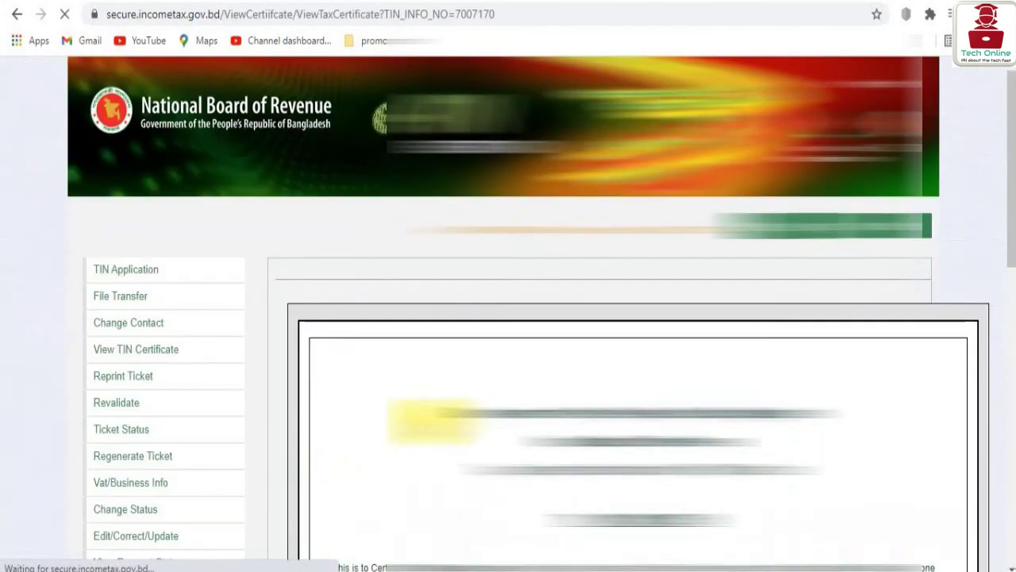